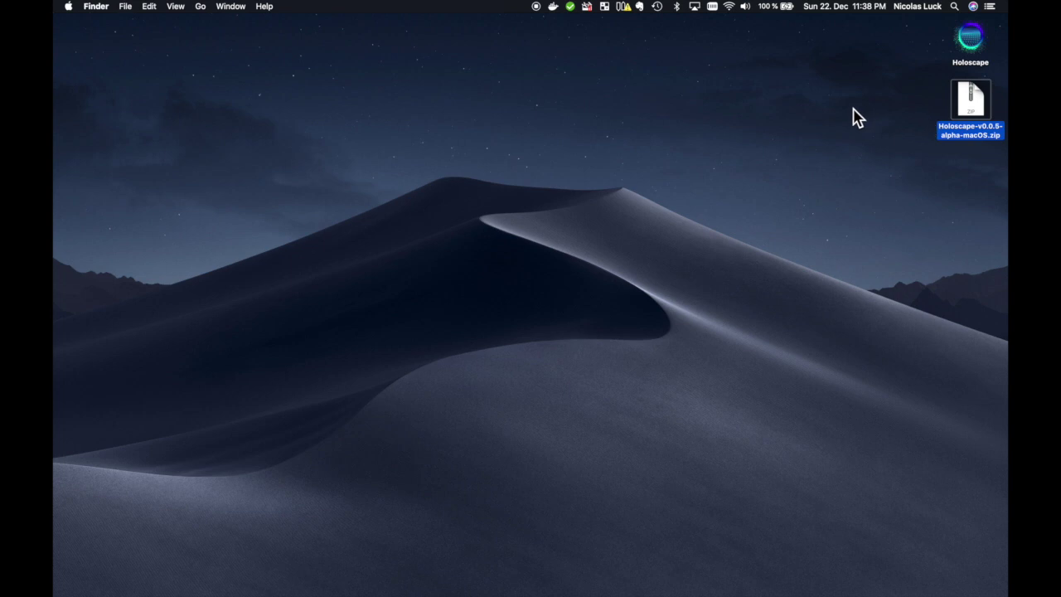
- Try to open the Holoscape app from the desktop and dismiss the security alert
left_click(970, 43)
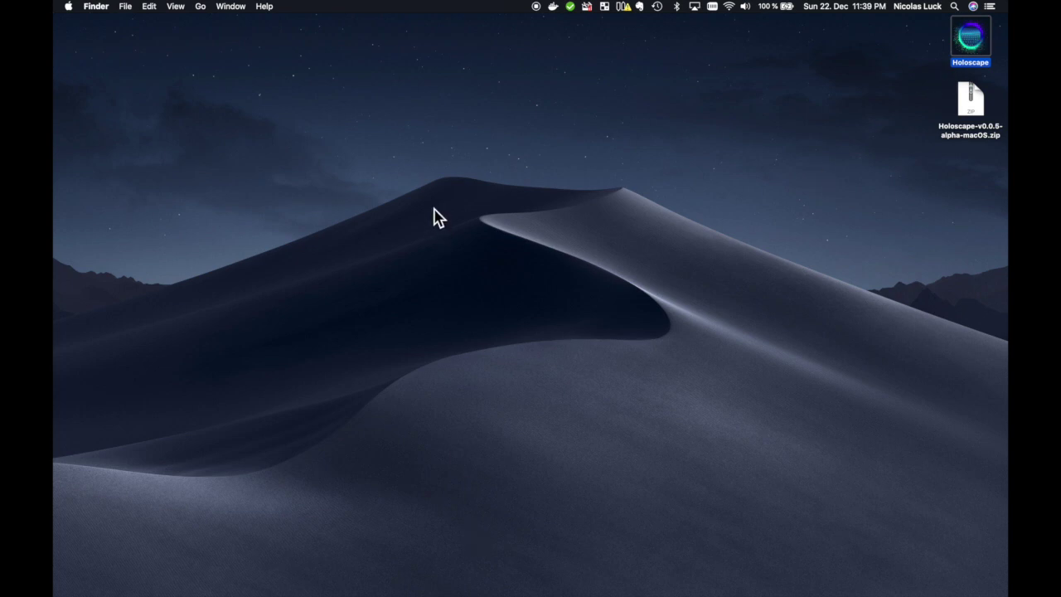
key("super+o")
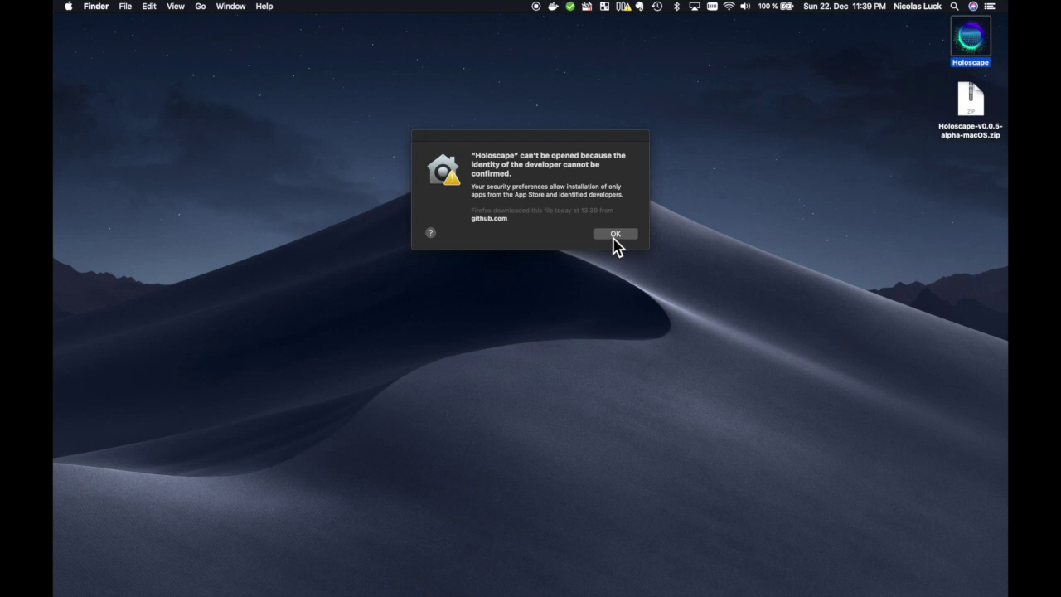
left_click(615, 235)
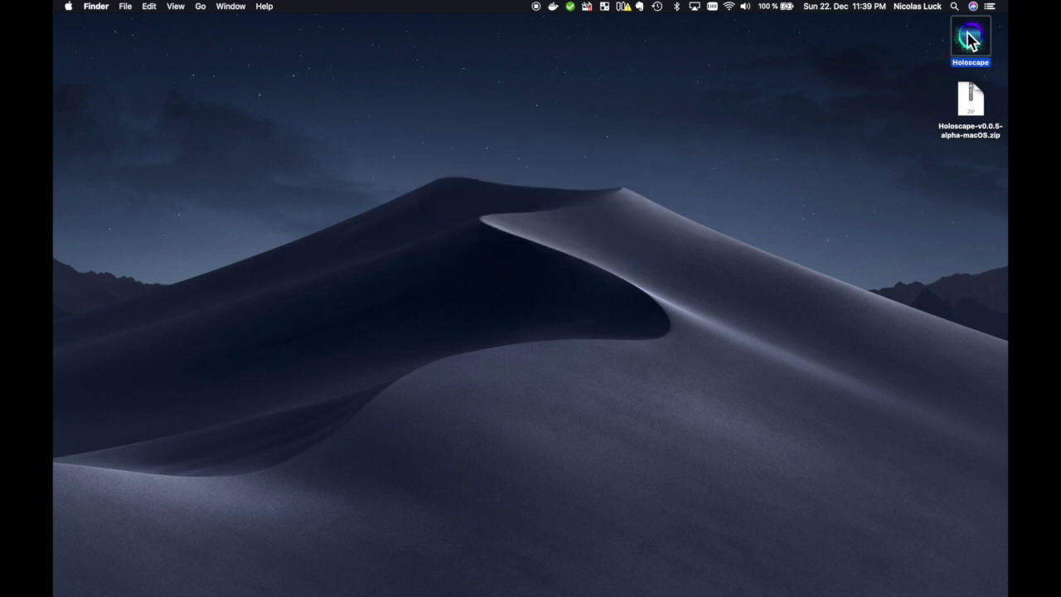
- Open Holoscape from the desktop with the unidentified-developer override, allowing it to run on this Mac
right_click(969, 43)
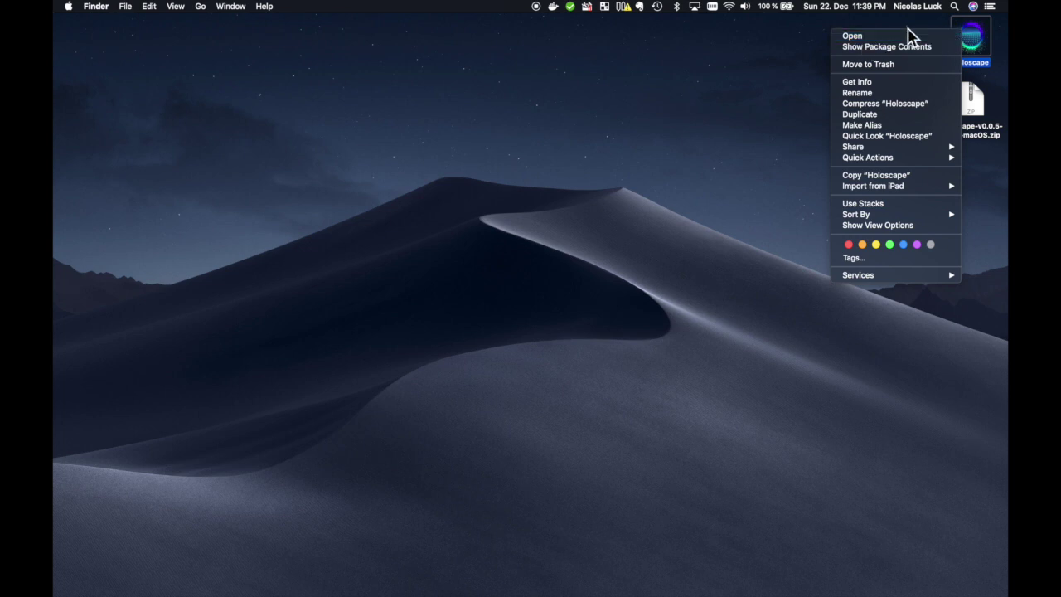
left_click(796, 42)
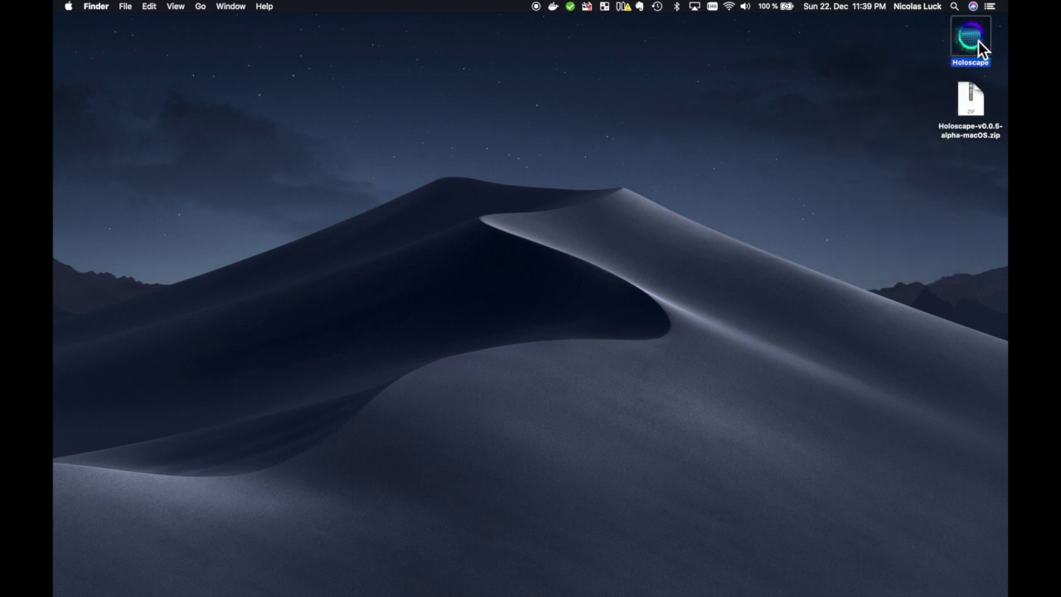
right_click(982, 48)
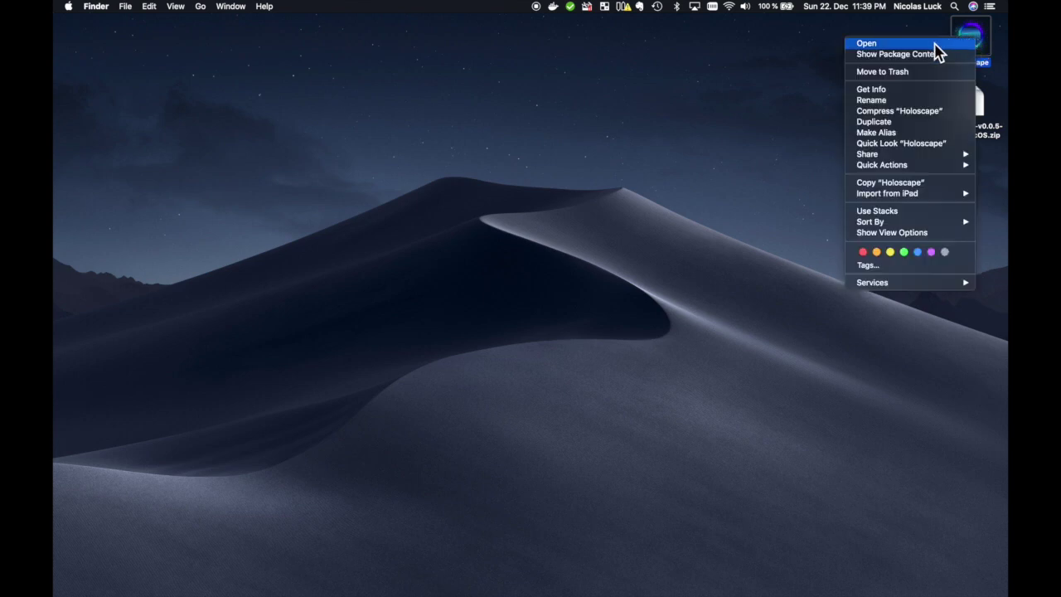
left_click(935, 46)
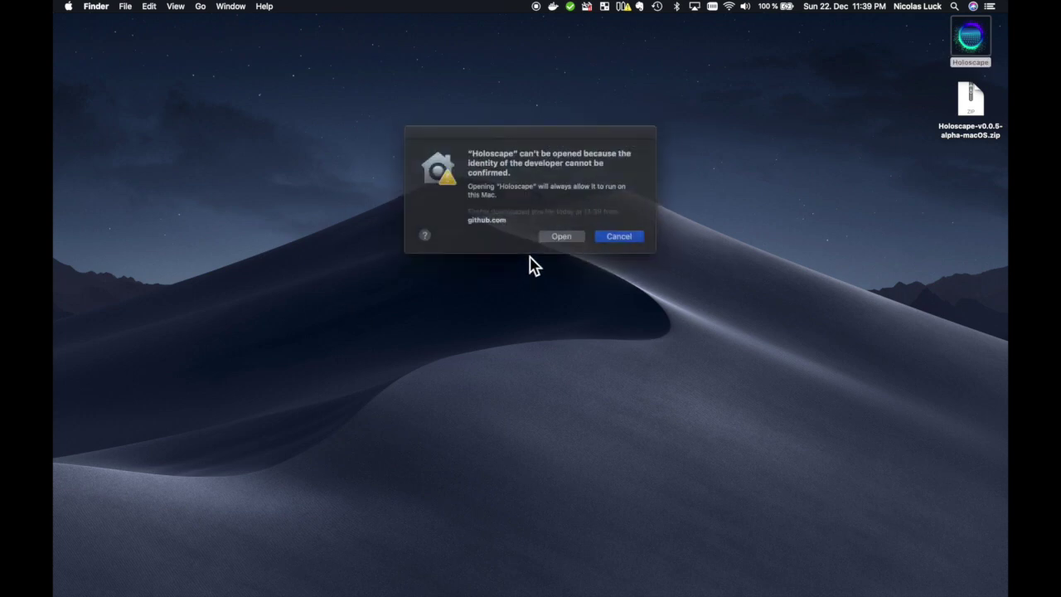
left_click(557, 239)
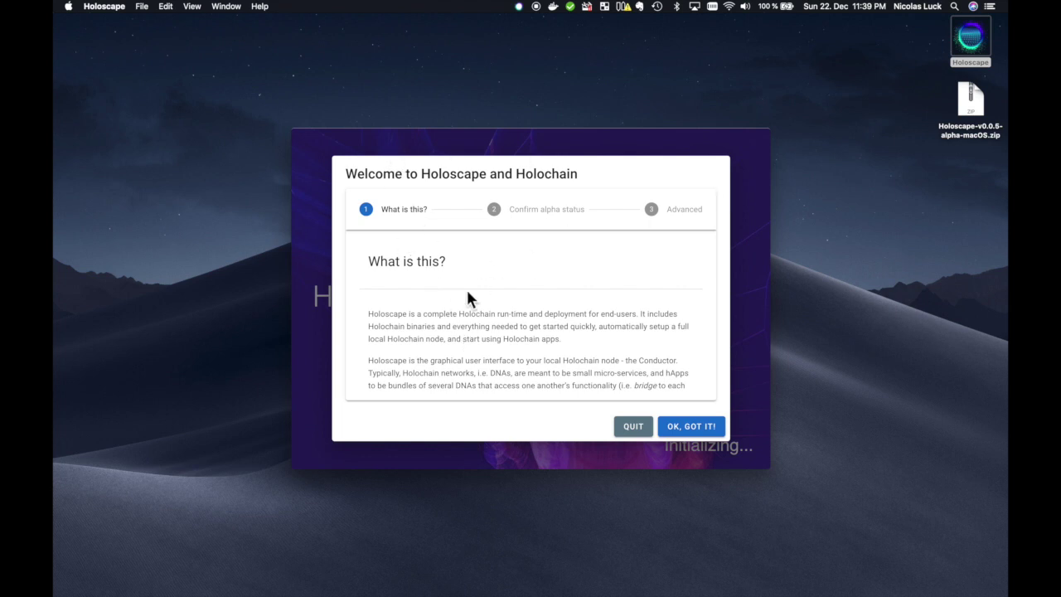
- Read through the "What is this?" introduction and acknowledge it to reach the alpha status confirmation
scroll(467, 292, "down", 5)
scroll(467, 292, "up", 5)
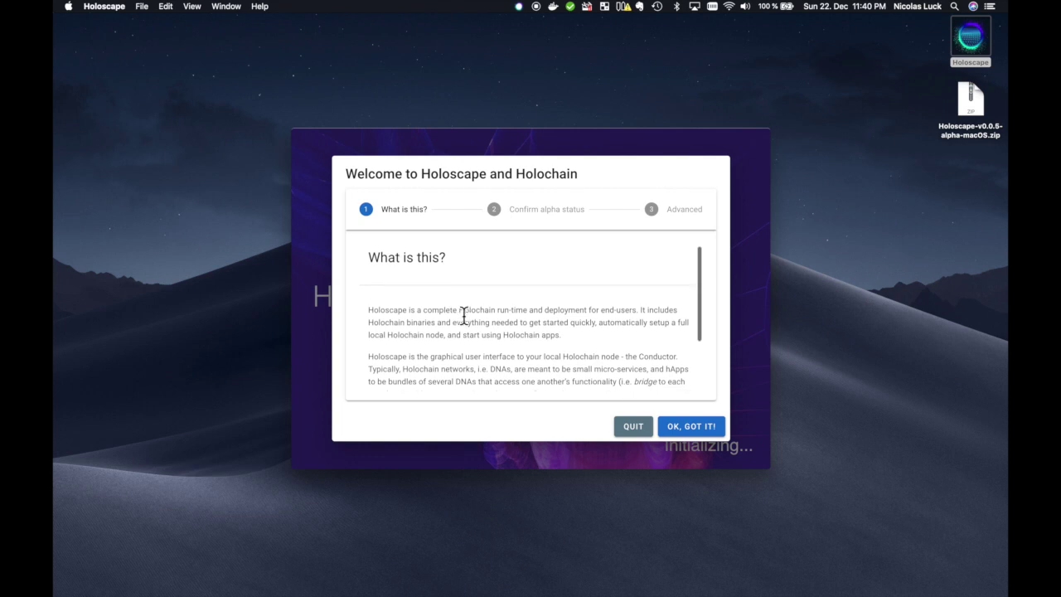
left_click(686, 431)
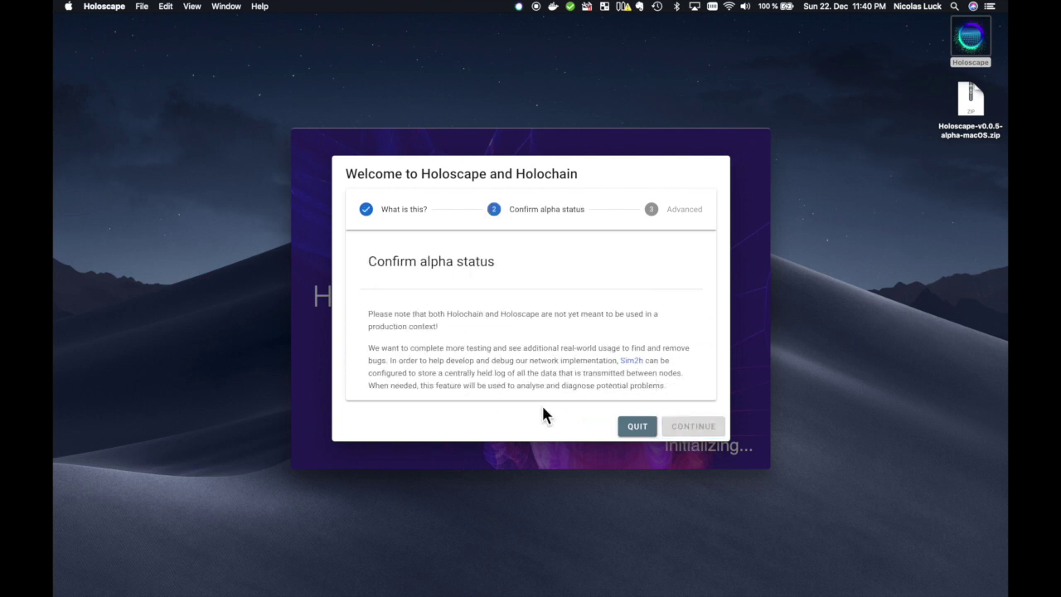
- Review the alpha status notice and confirm the statement about alpha software and central storage of entry contents for debugging
scroll(431, 321, "down", 5)
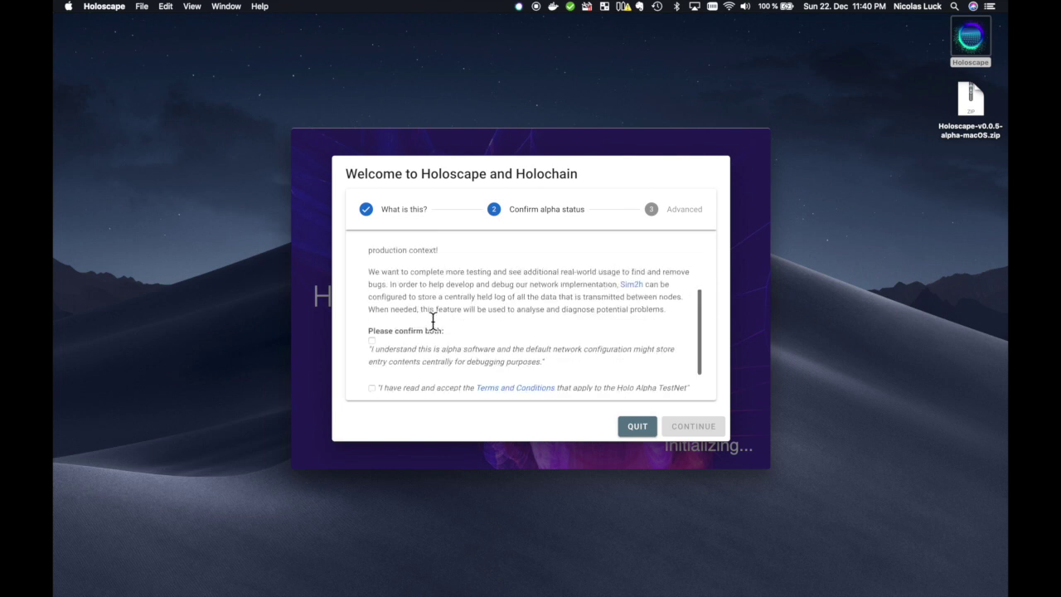
scroll(432, 321, "up", 5)
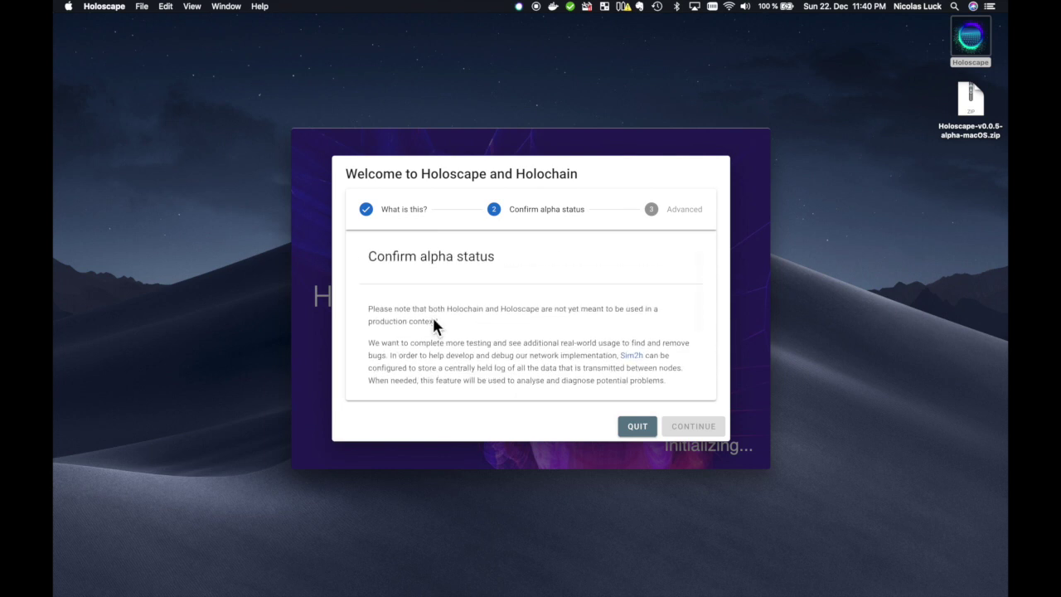
scroll(432, 321, "down", 5)
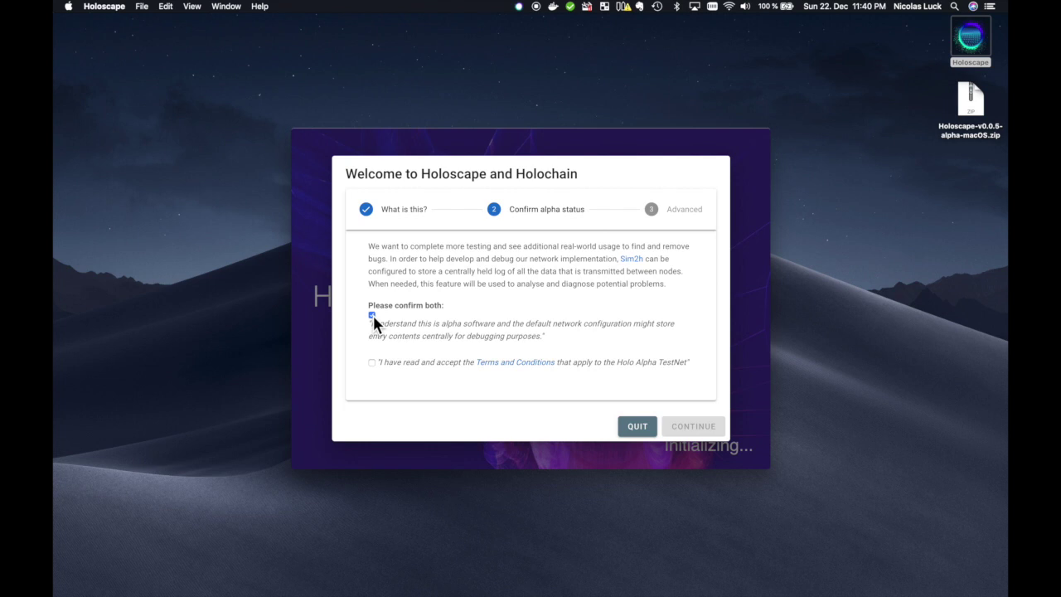
scroll(464, 320, "up", 2)
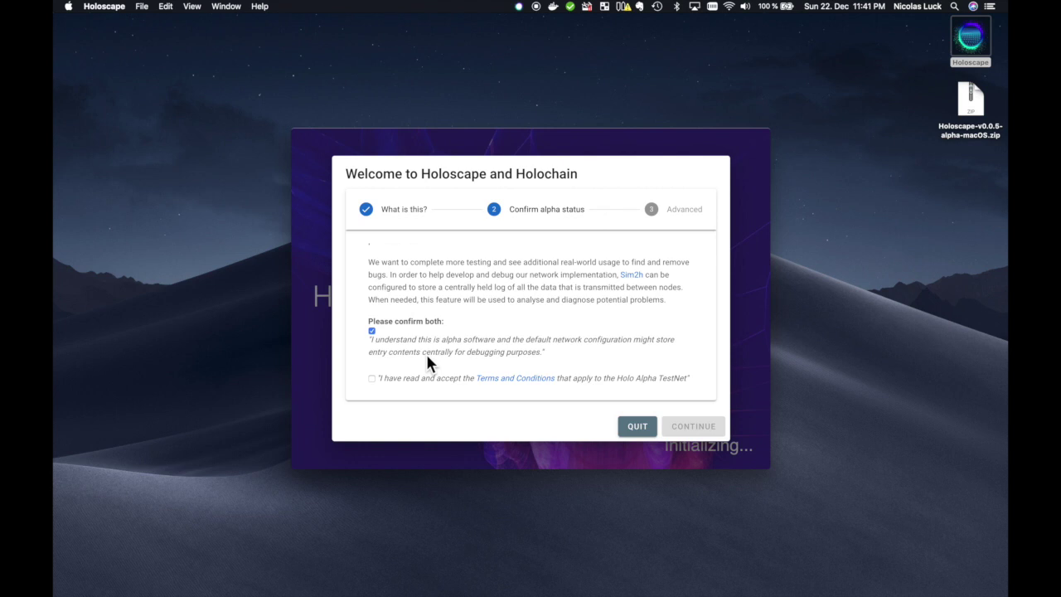
scroll(428, 357, "down", 1)
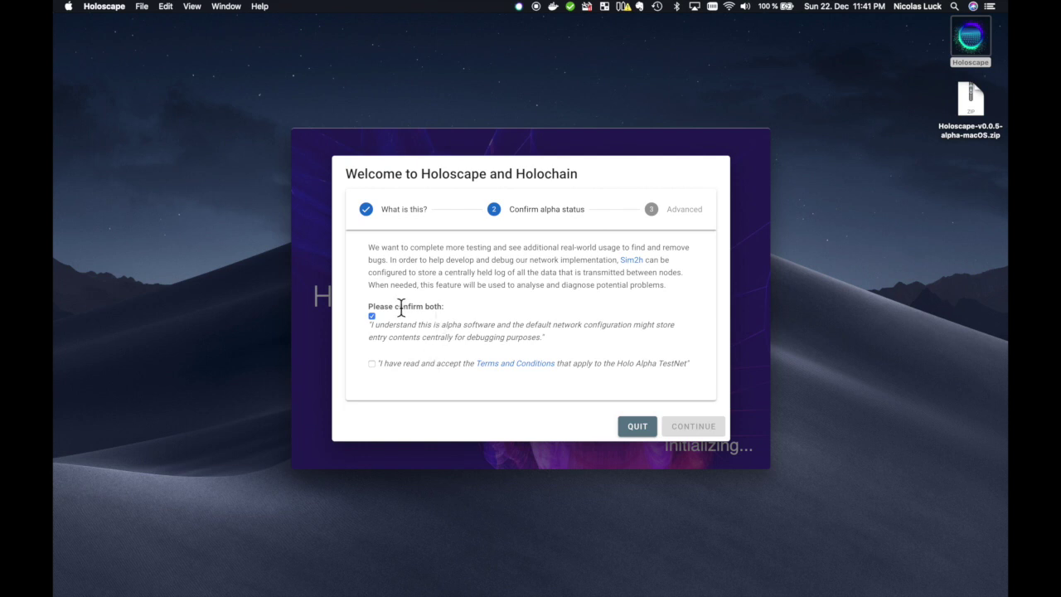
- Open the Holo Alpha TestNet Terms and Conditions, return to the setup to accept them, and continue
left_click(509, 370)
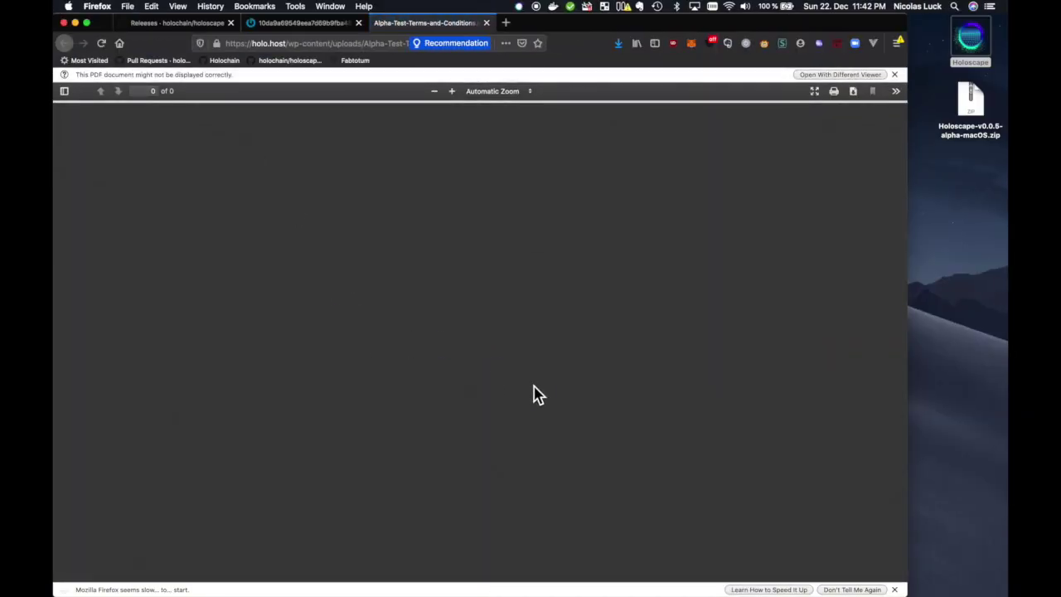
key("ctrl+Right")
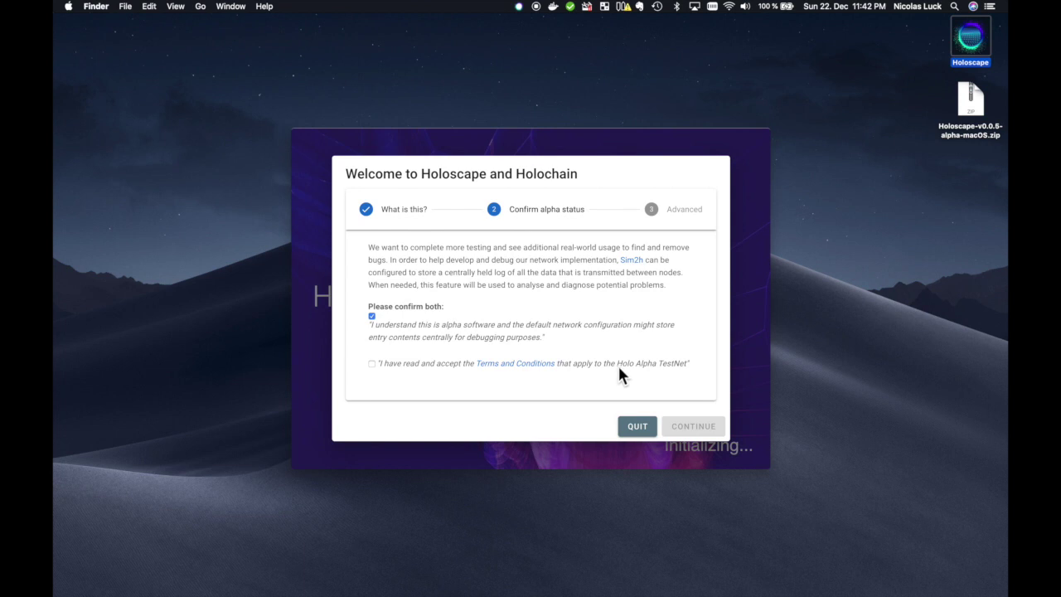
left_click(371, 363)
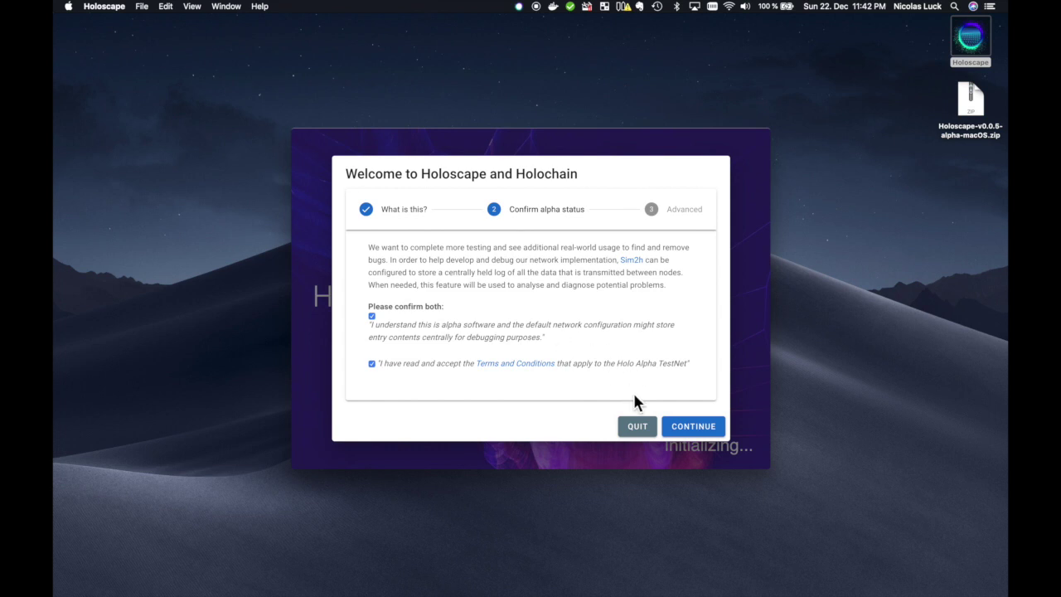
left_click(693, 427)
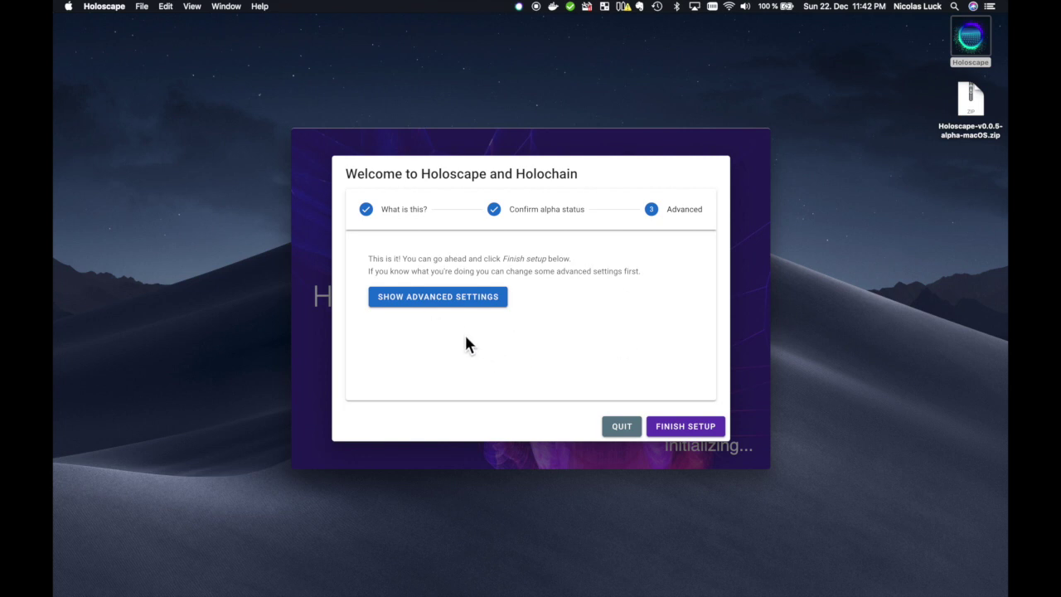
- Review the advanced network settings, hide them again without changes, and finish the Holoscape setup
left_click(433, 305)
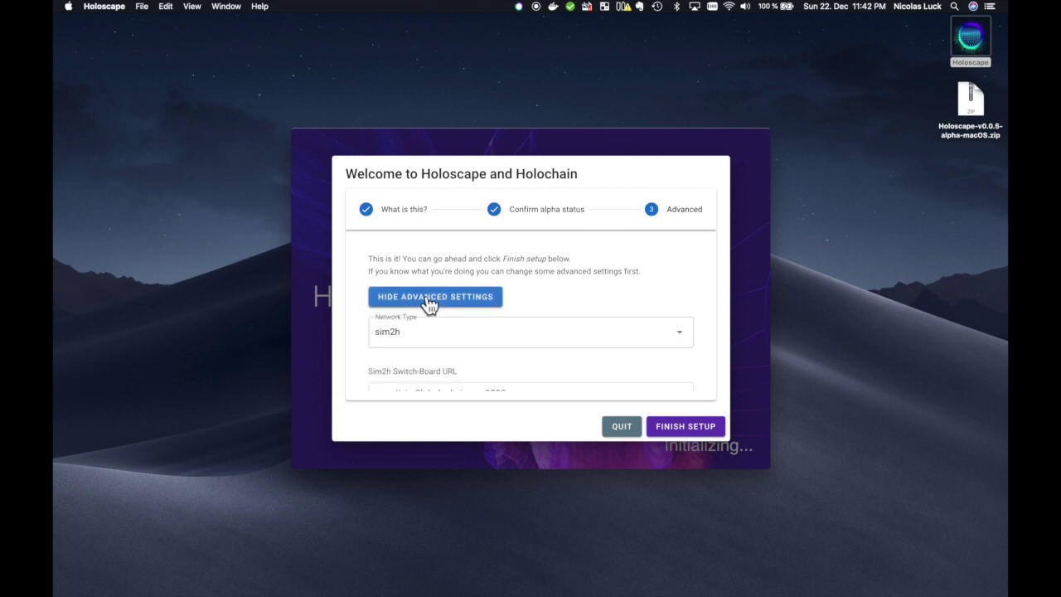
scroll(535, 308, "down", 3)
scroll(535, 309, "up", 3)
scroll(486, 349, "down", 3)
scroll(488, 343, "up", 3)
scroll(490, 348, "down", 1)
scroll(489, 349, "up", 1)
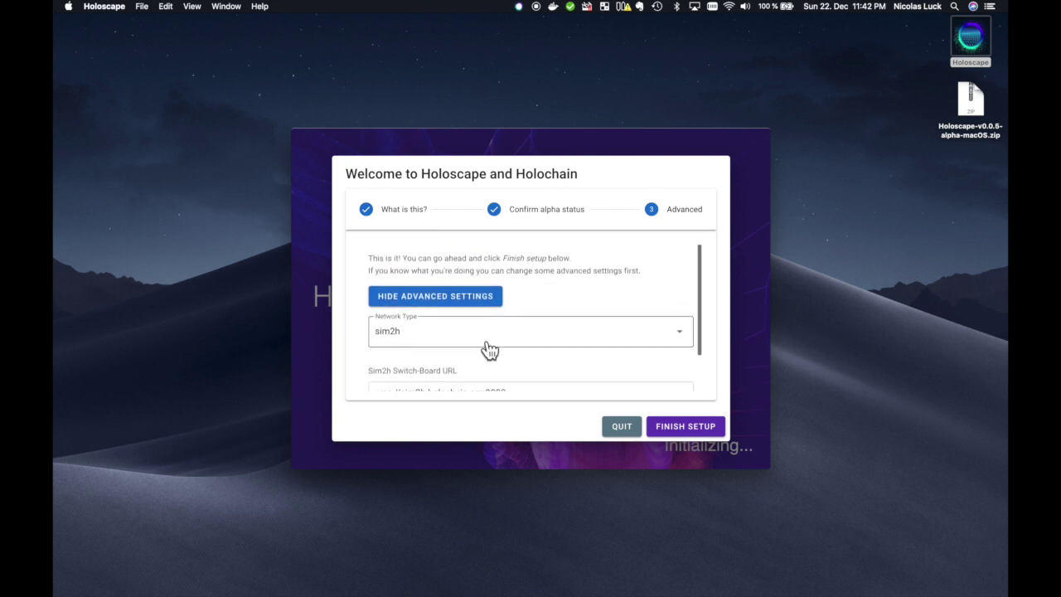
left_click(464, 301)
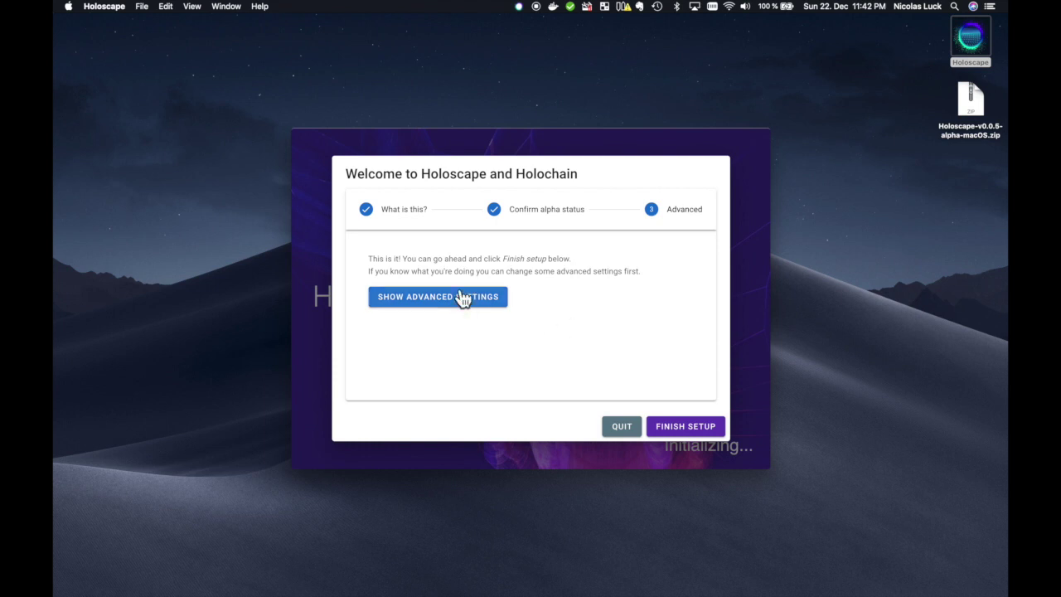
left_click(689, 430)
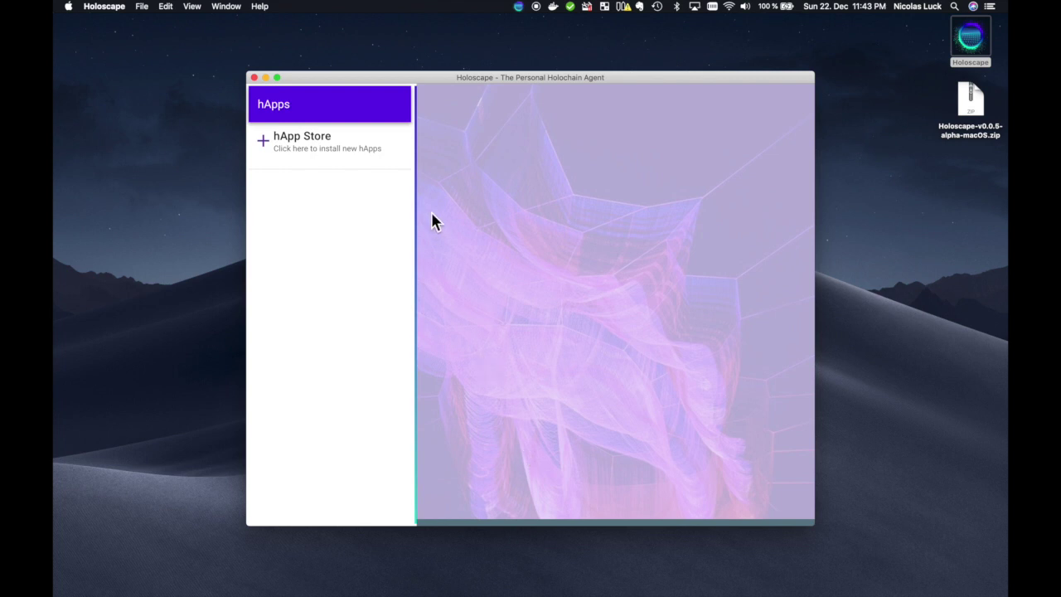
- Look through the Holoscape status menu, and close the main window and show it again
left_click(520, 8)
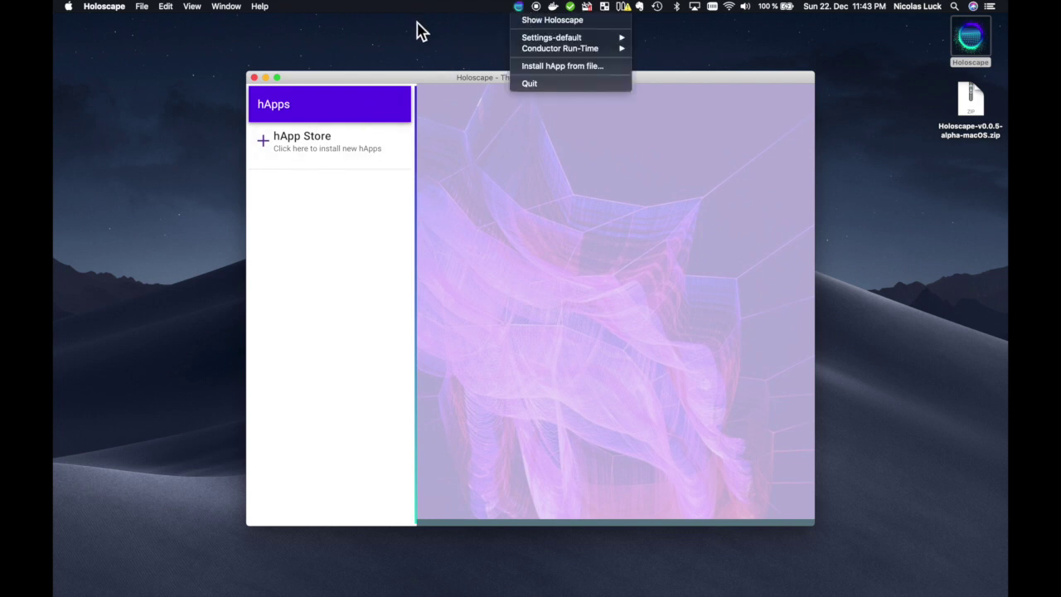
left_click(516, 299)
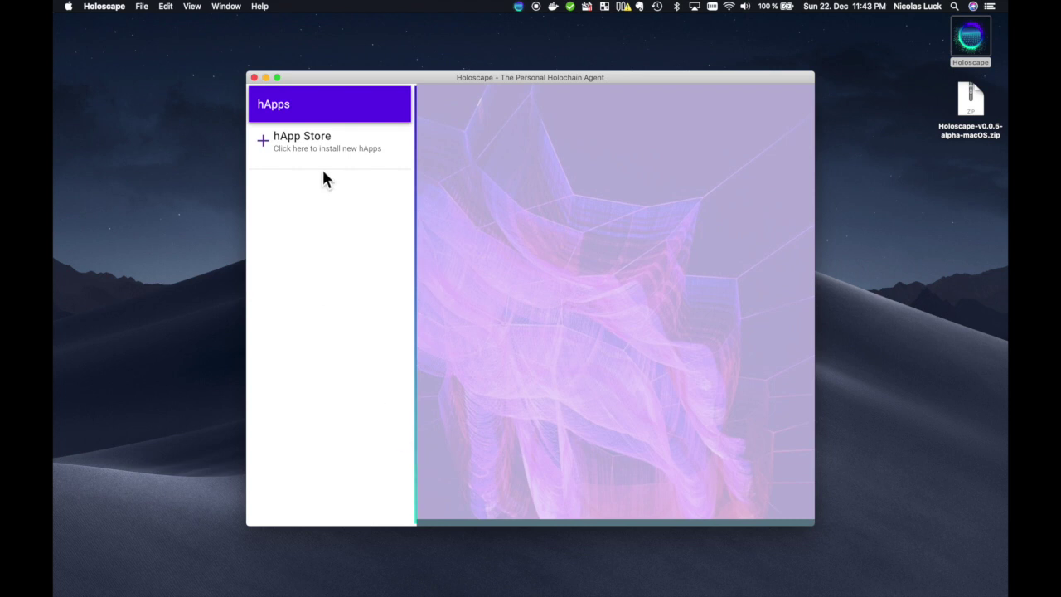
left_click(254, 77)
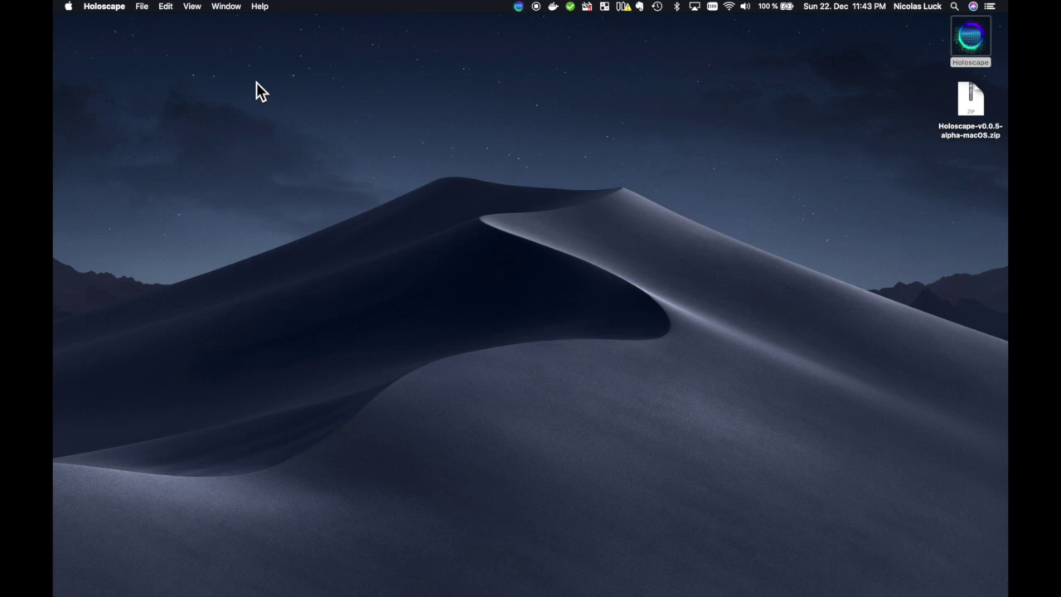
left_click(517, 7)
left_click(531, 22)
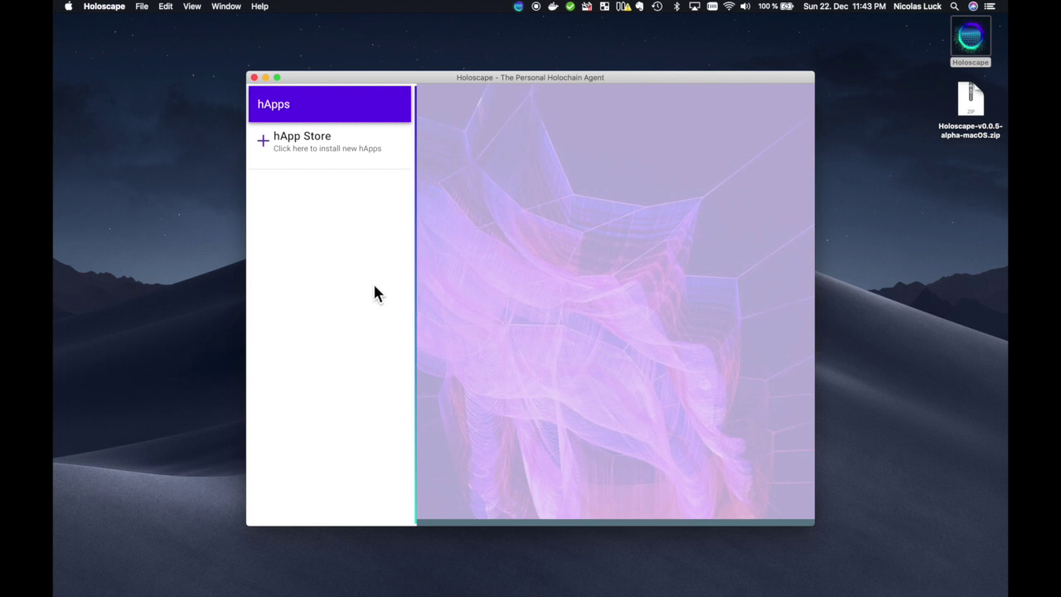
- Open the hApp Store and browse the list of available hApps
left_click(279, 149)
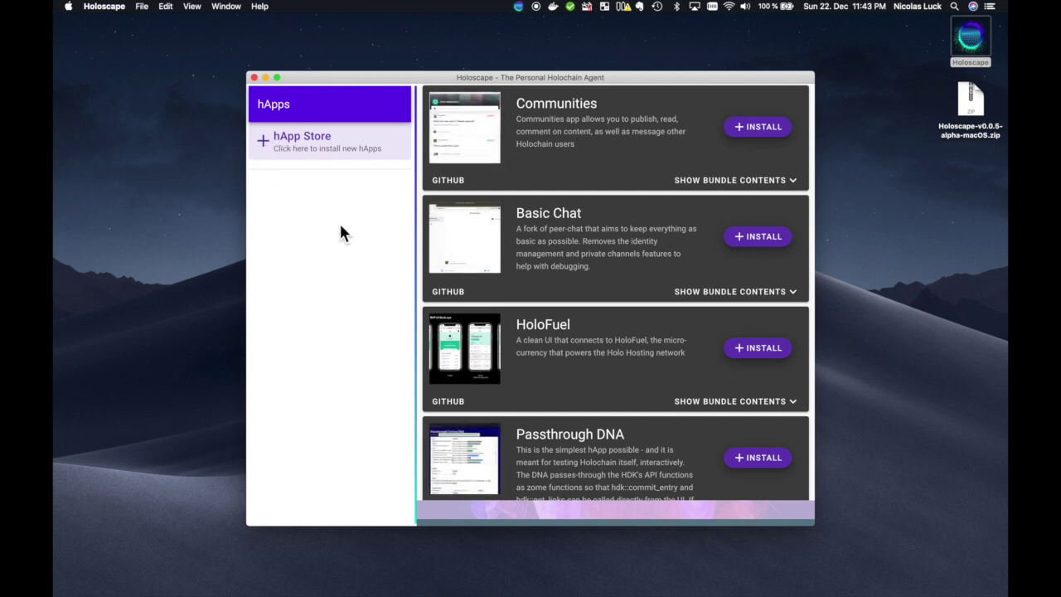
scroll(715, 325, "down", 5)
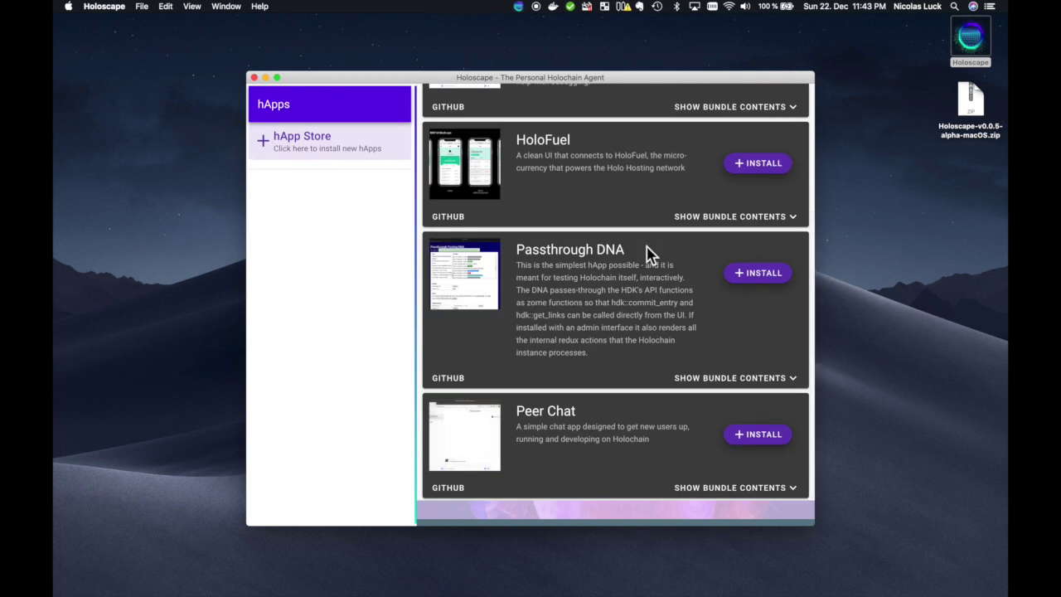
scroll(646, 253, "up", 5)
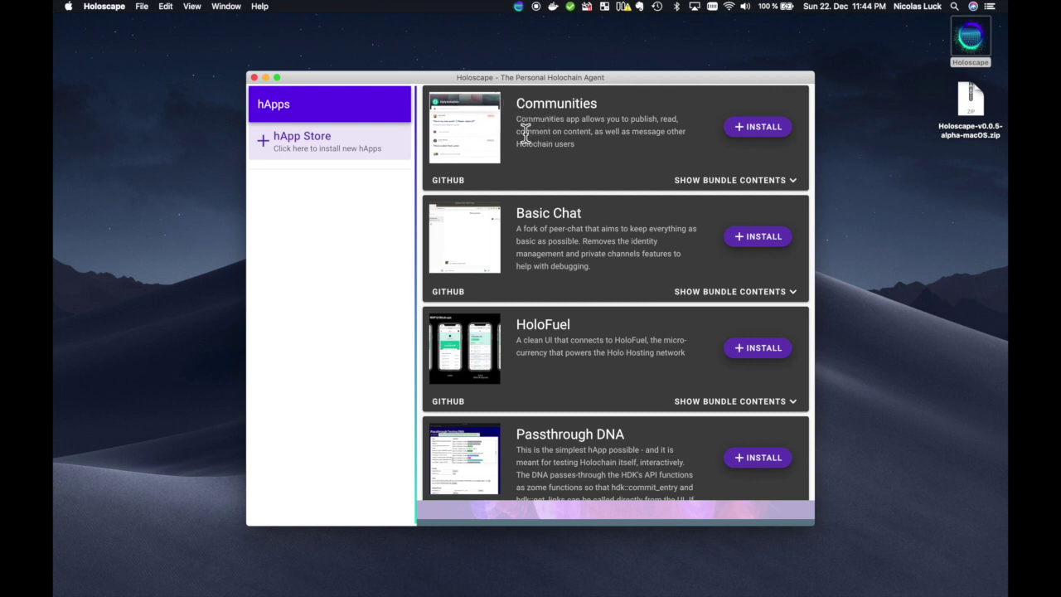
- Install the Communities hApp, entering the keystore passphrase to unlock the keystores
left_click(757, 133)
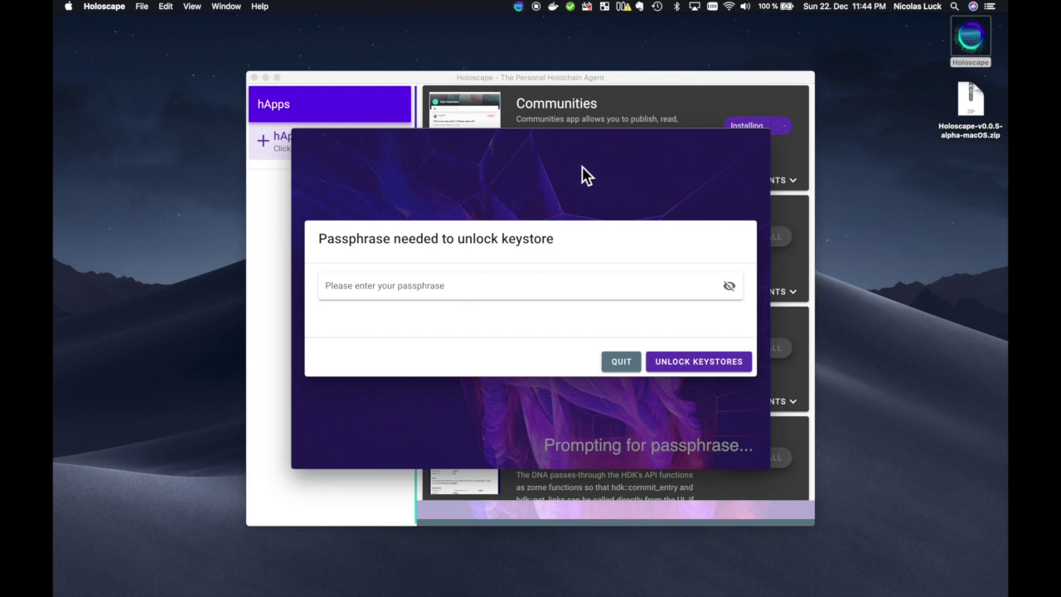
left_click(417, 282)
type("•••••••")
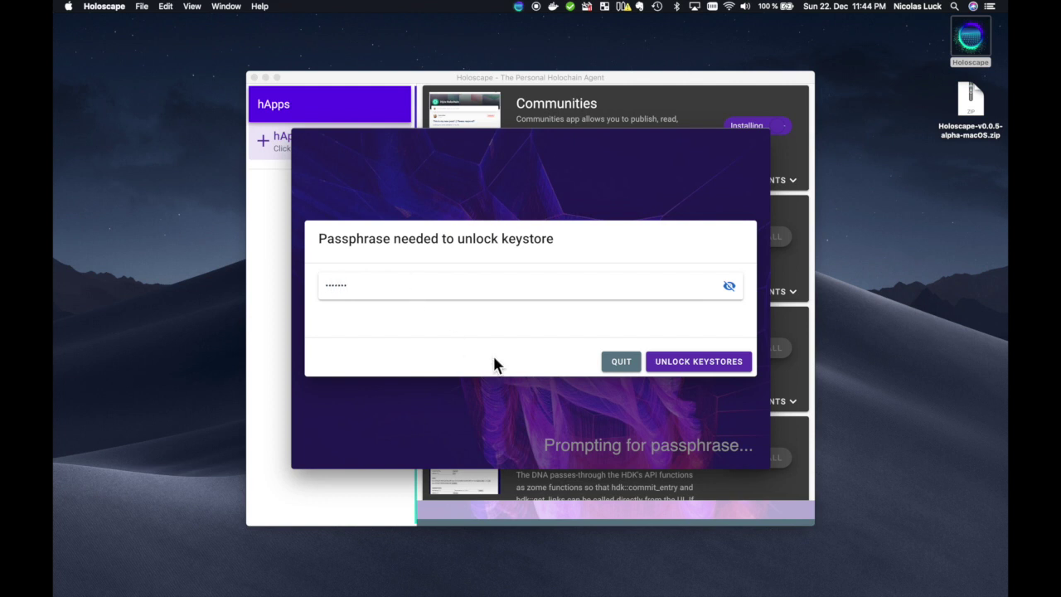
left_click(685, 369)
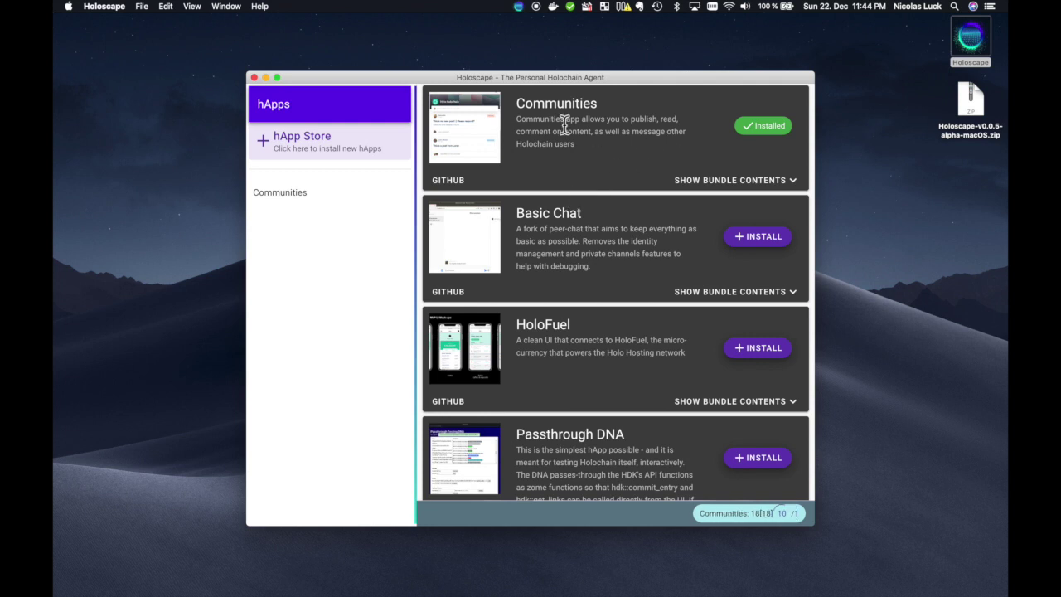
- Open the installed Communities hApp and wait for its agent registration form
left_click(307, 205)
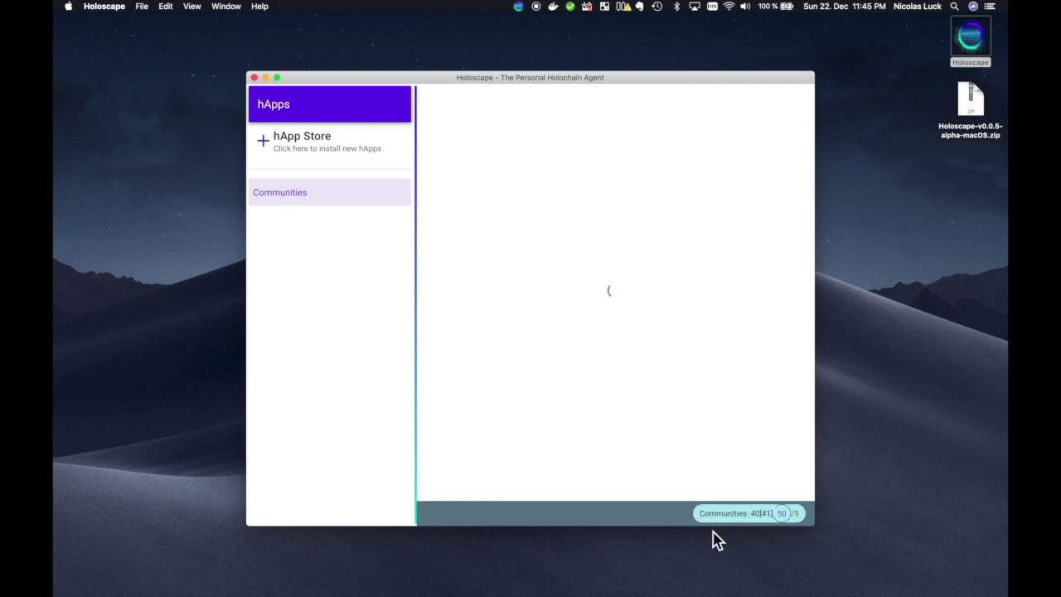
mouse_move(714, 527)
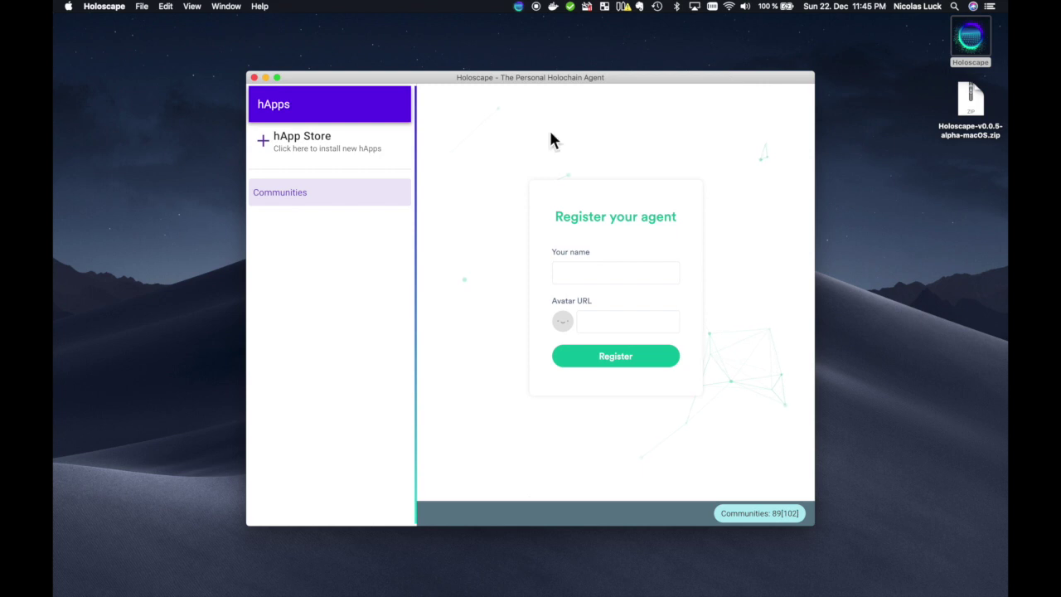
- Enter the agent's full name in the Communities registration form
left_click(568, 272)
type("Nicol")
key("BackSpace")
type("olo")
key("BackSpace")
type("as Luck")
- Copy the Gravatar image address from Firefox, paste it as the avatar URL in Holoscape, and register the agent
left_click(567, 308)
key("ctrl+Left")
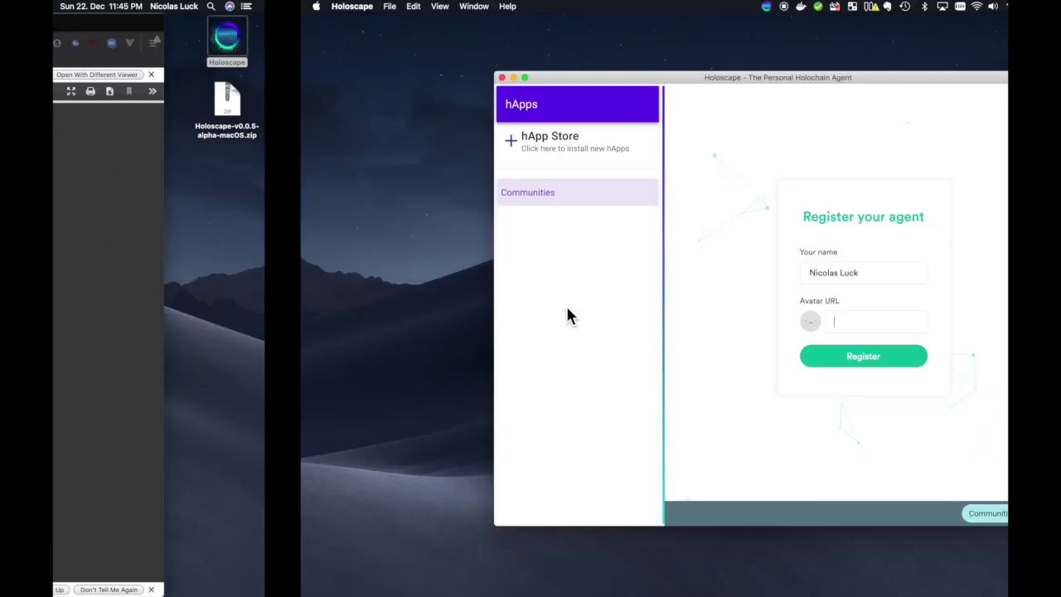
key("ctrl+Left")
key("ctrl+Right")
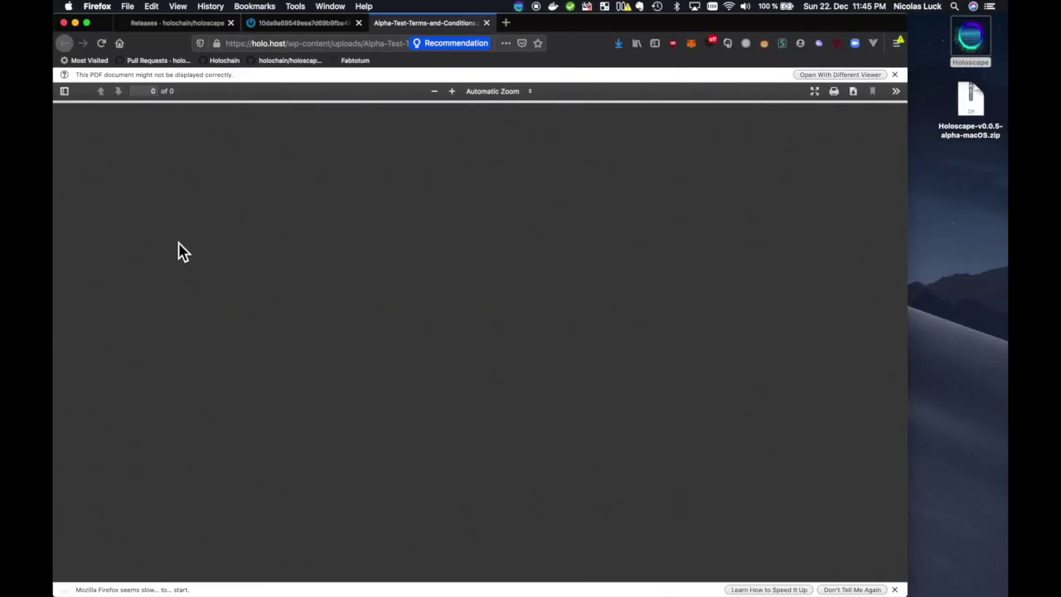
left_click(300, 24)
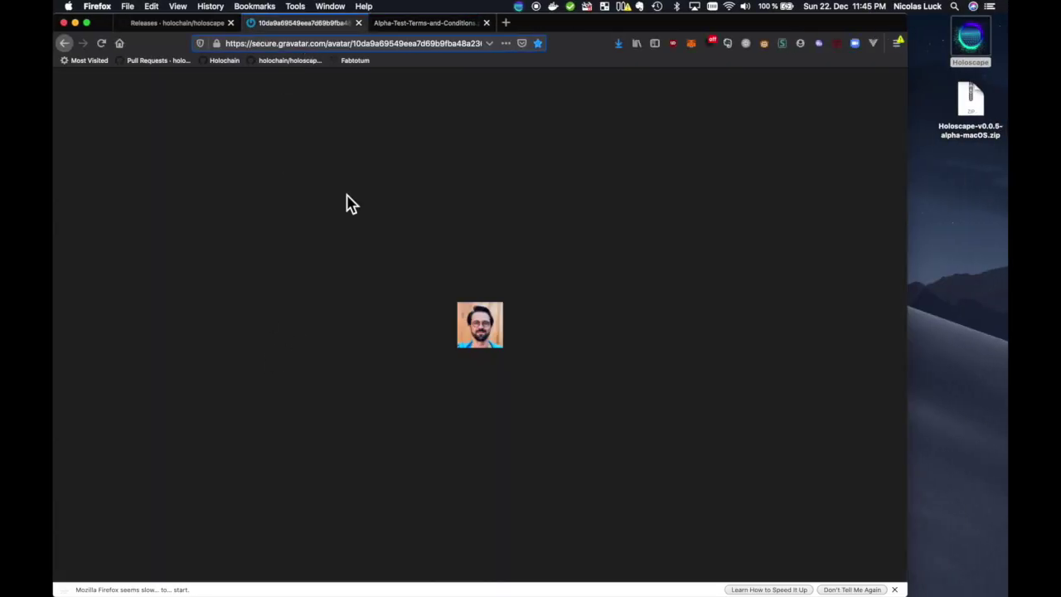
left_click(330, 45)
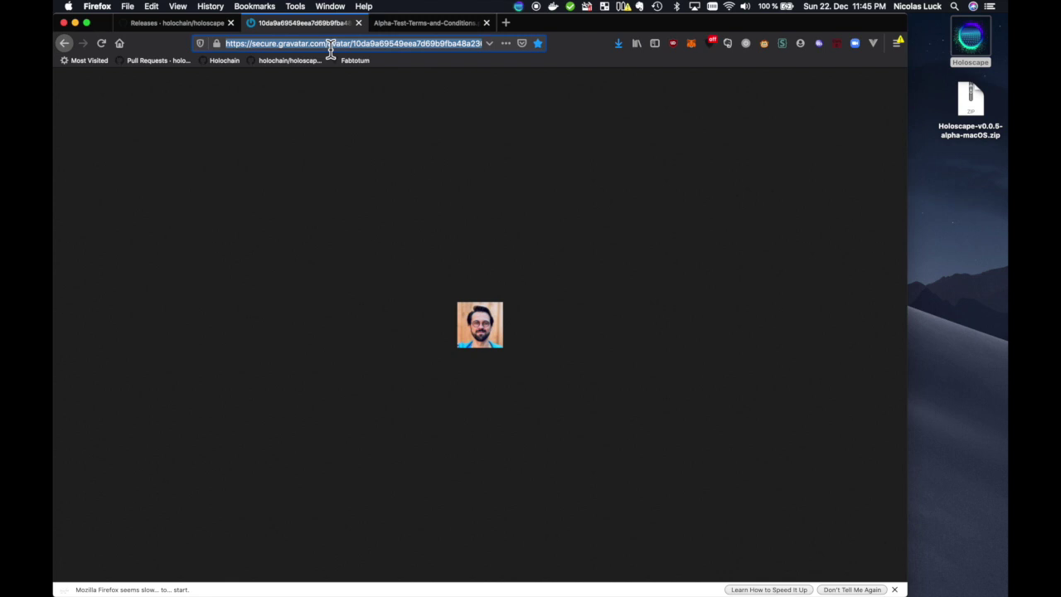
key("ctrl+Right")
left_click(610, 323)
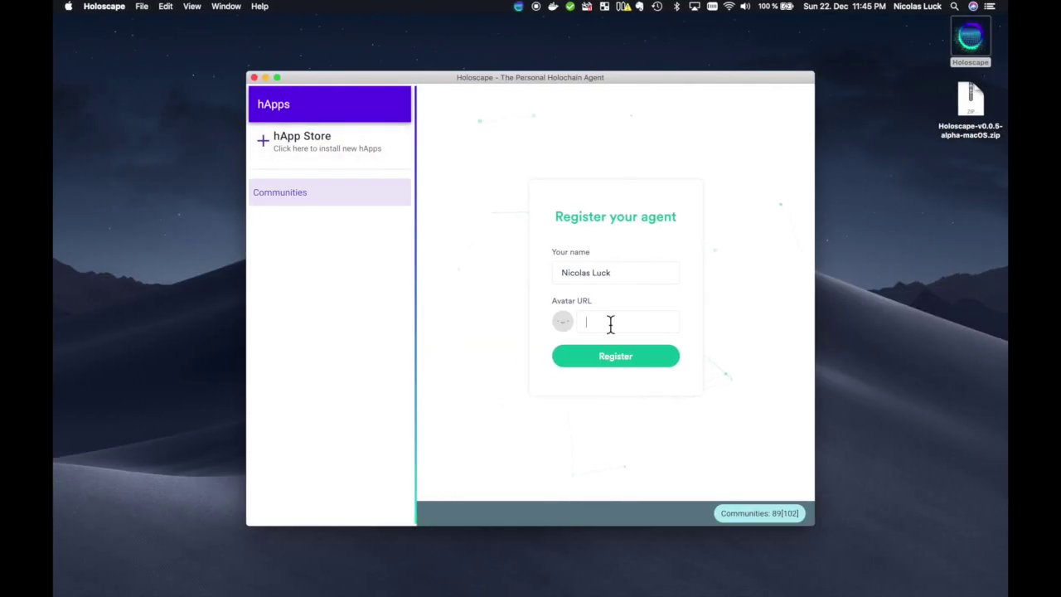
key("super+v")
left_click(610, 358)
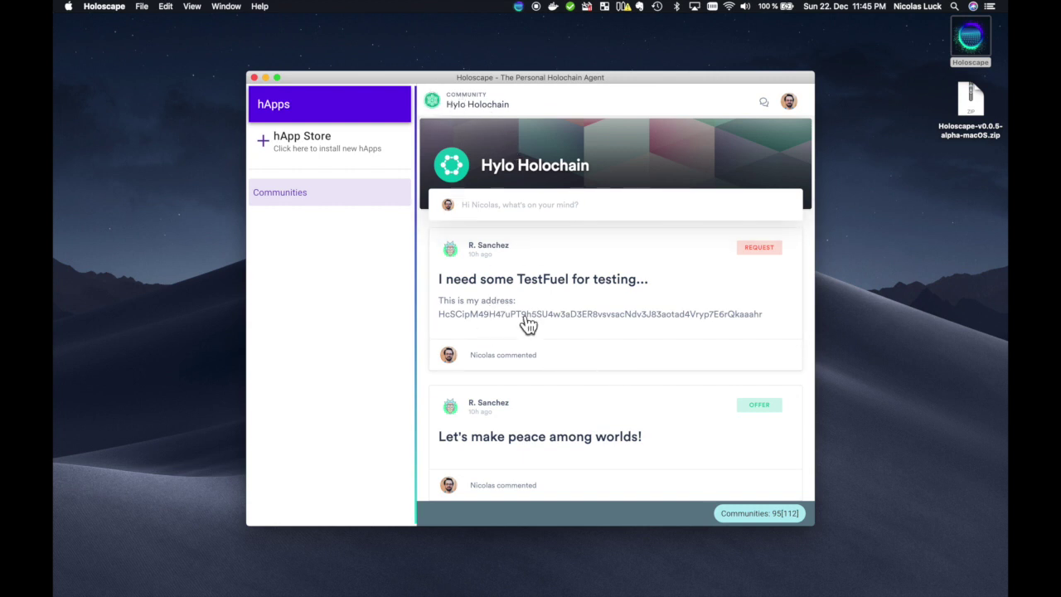
- View the request post "I need some TestFuel for testing..." with its comments, and return to the Hylo Holochain community
scroll(529, 323, "down", 1)
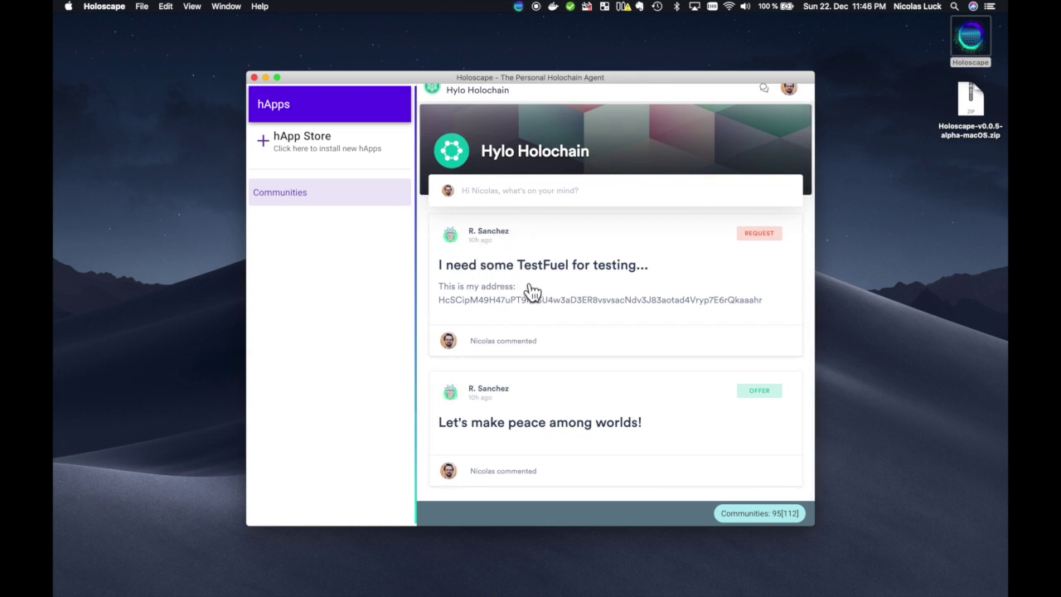
left_click(535, 245)
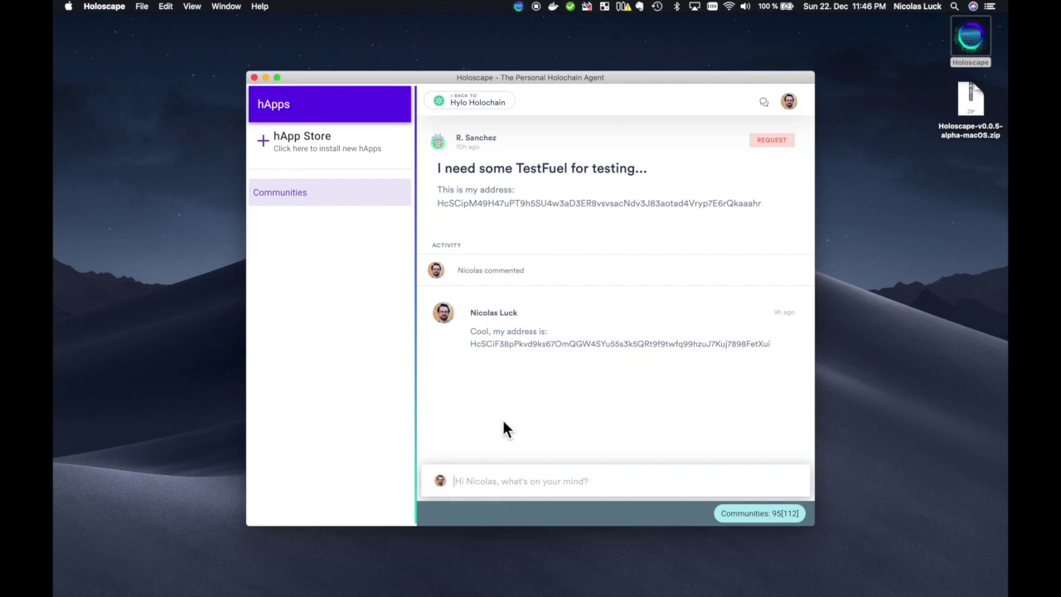
left_click(471, 109)
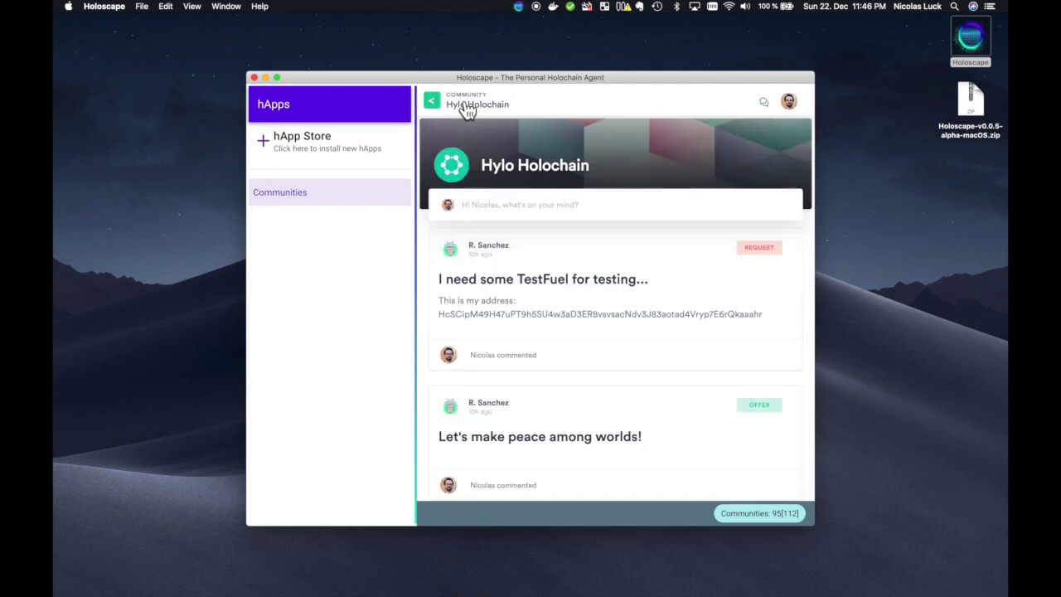
- Publish a discussion post titled "Hey, I'm on!" in Hylo Holochain and return to the community feed
left_click(560, 204)
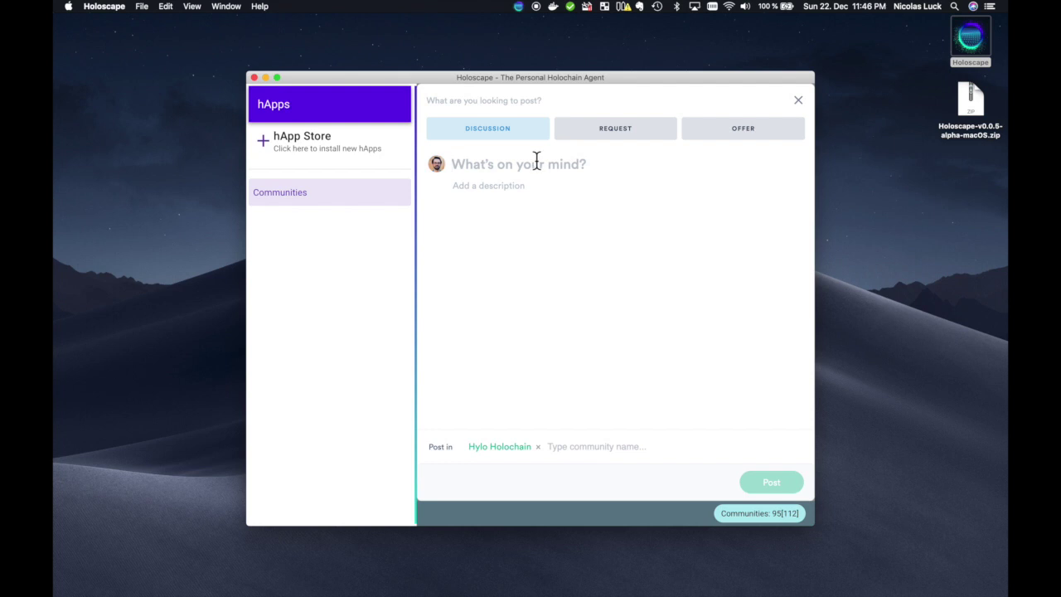
type("Hey, I")
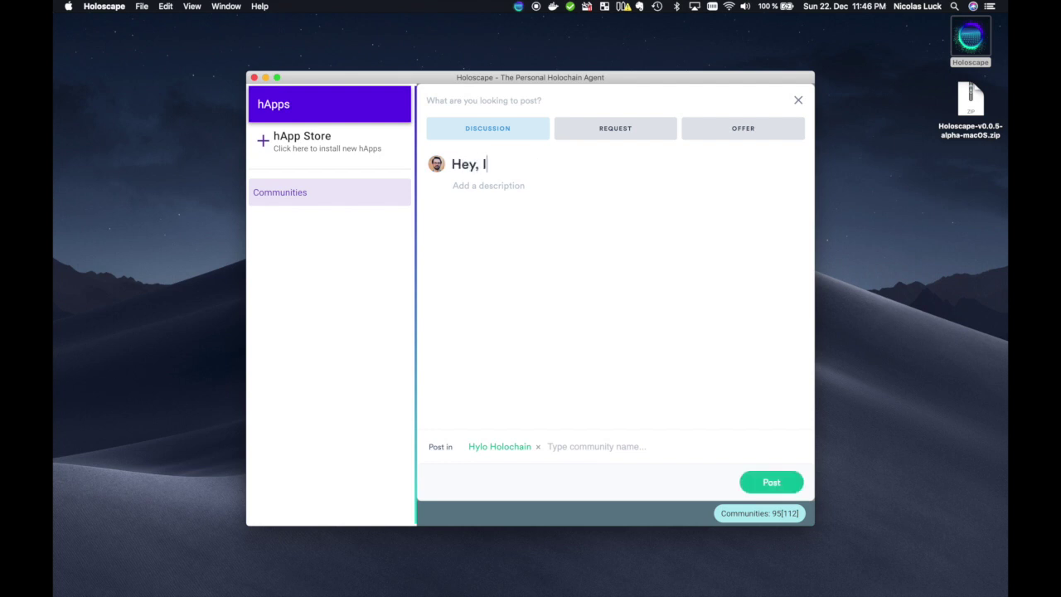
type("'m on@")
key("BackSpace")
type("!")
left_click(775, 485)
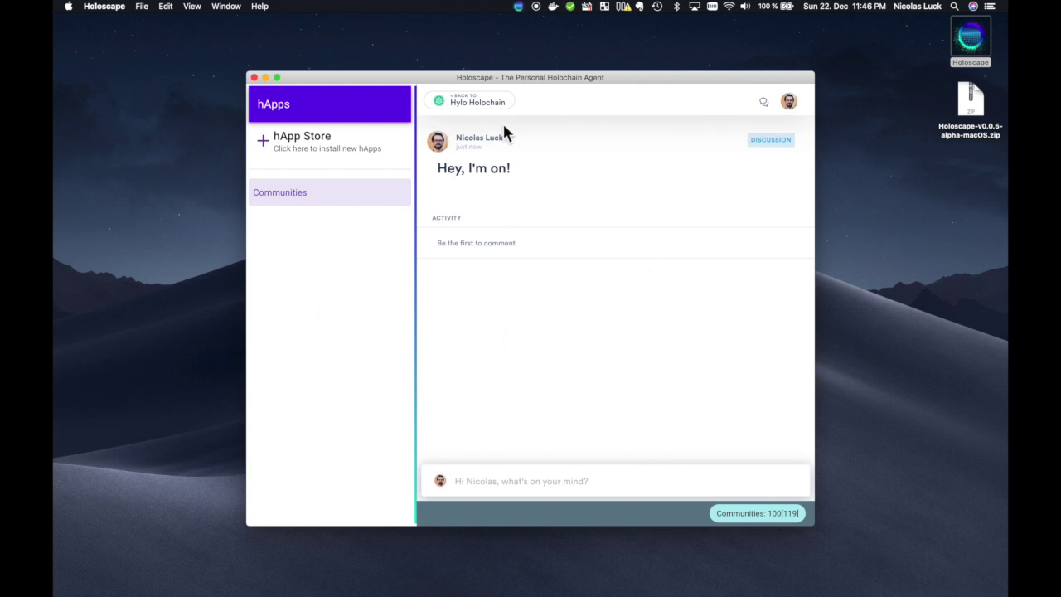
left_click(481, 113)
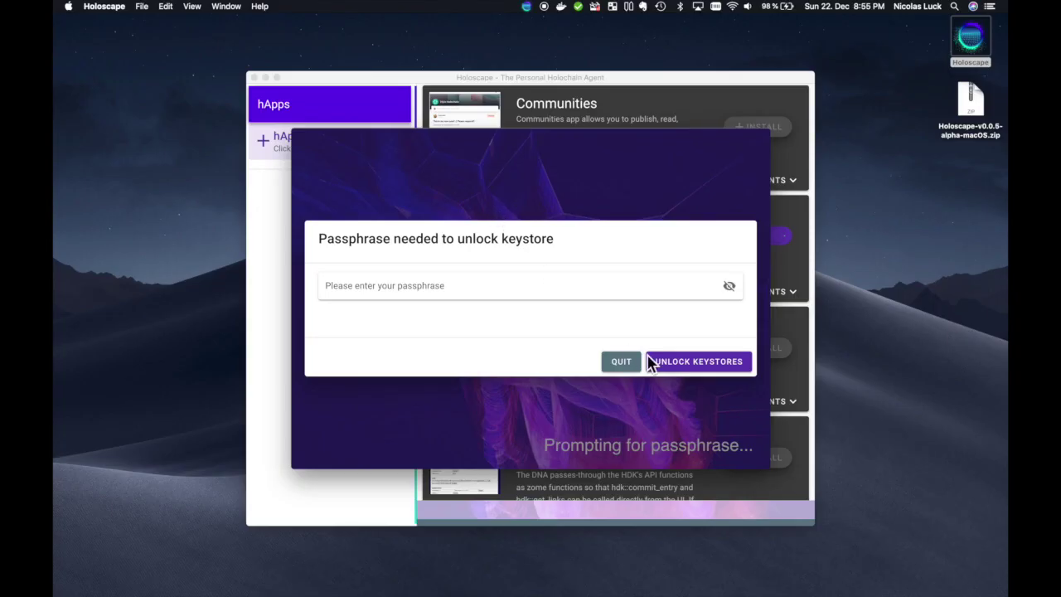
- Unlock the keystores and allow Holoscape to connect to the holochain.org domain until quit for the Basic Chat installation
left_click(653, 362)
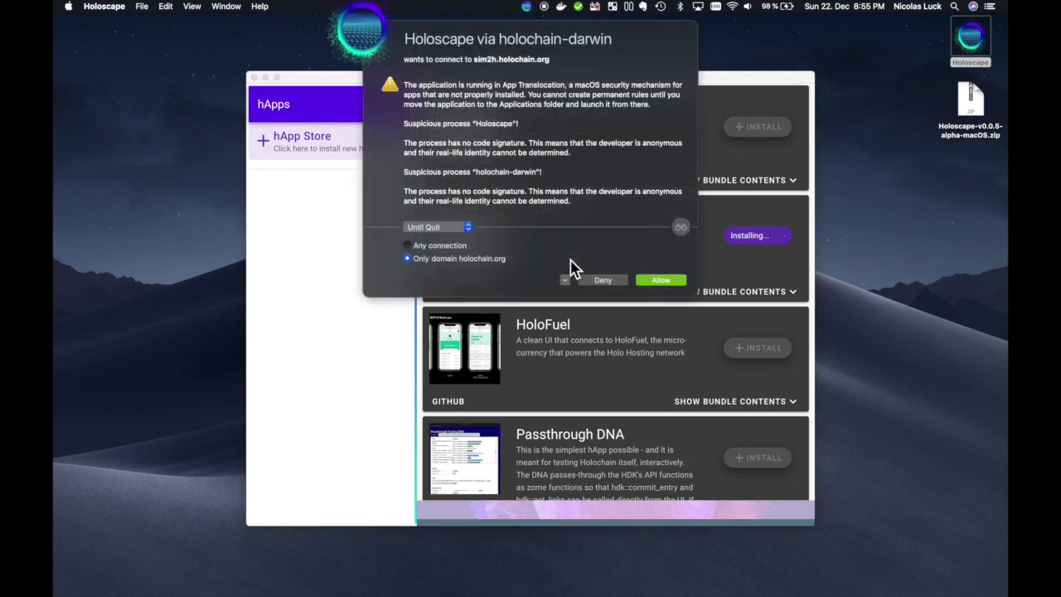
left_click(646, 280)
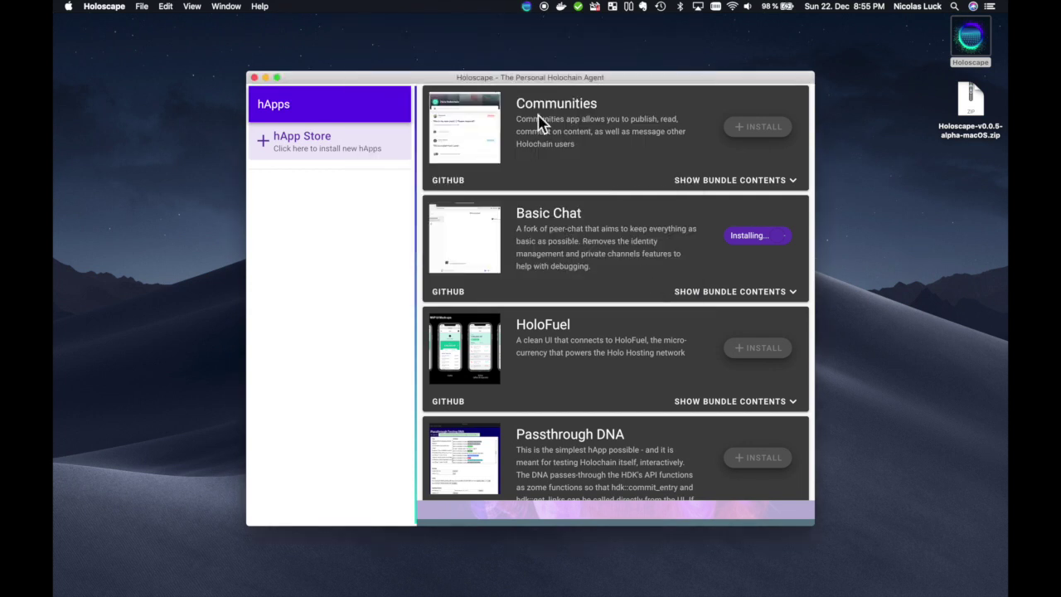
- Reveal the config directory of Holoscape's default settings in Finder
left_click(529, 7)
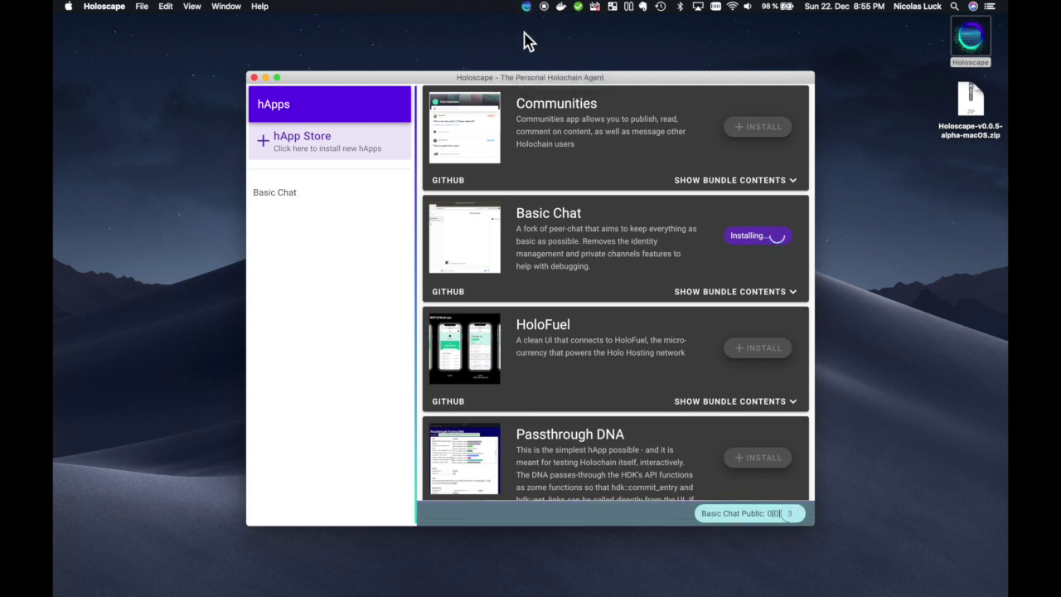
left_click(529, 8)
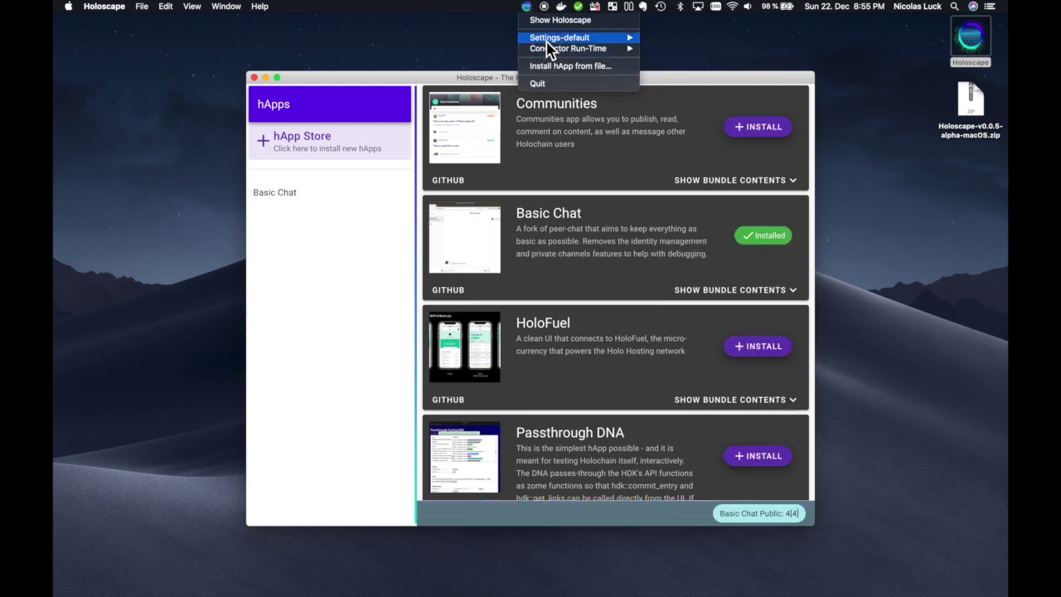
mouse_move(548, 43)
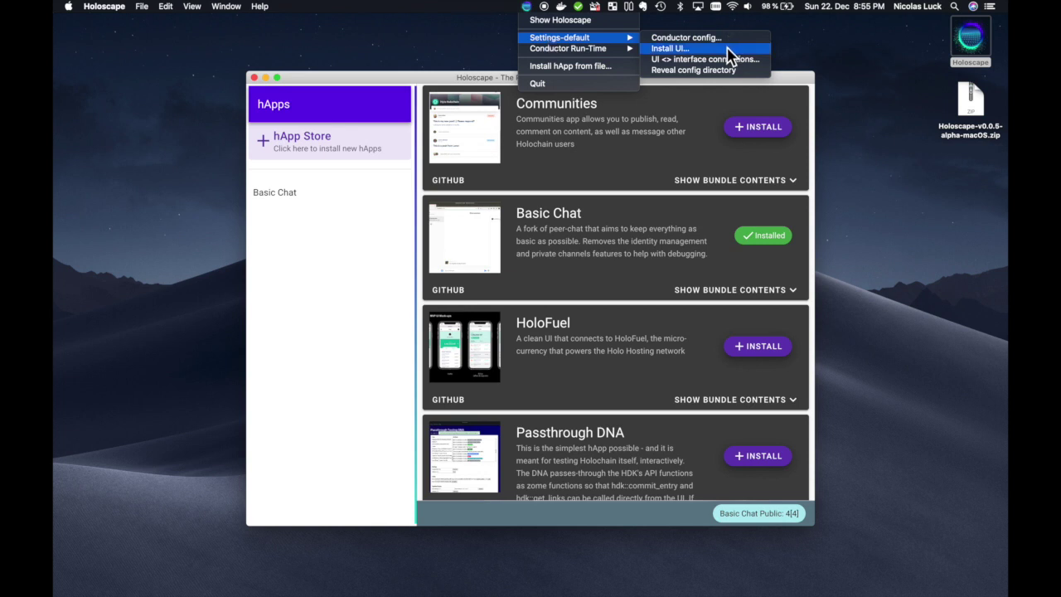
left_click(688, 73)
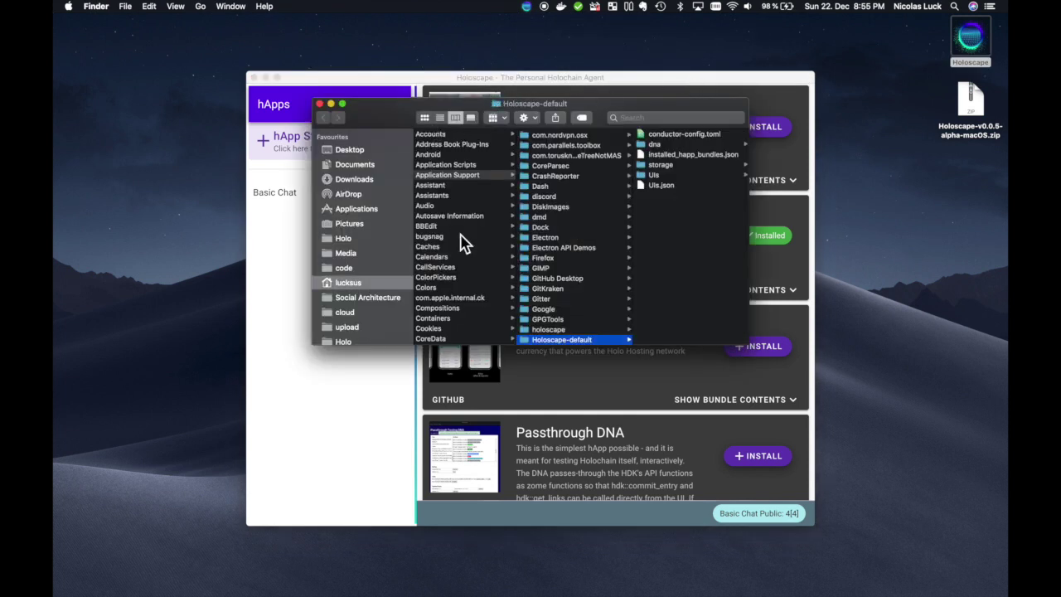
- Examine the Holoscape-default folder and its neighbouring folders within Application Support, and close the Finder window
scroll(595, 292, "left", 2)
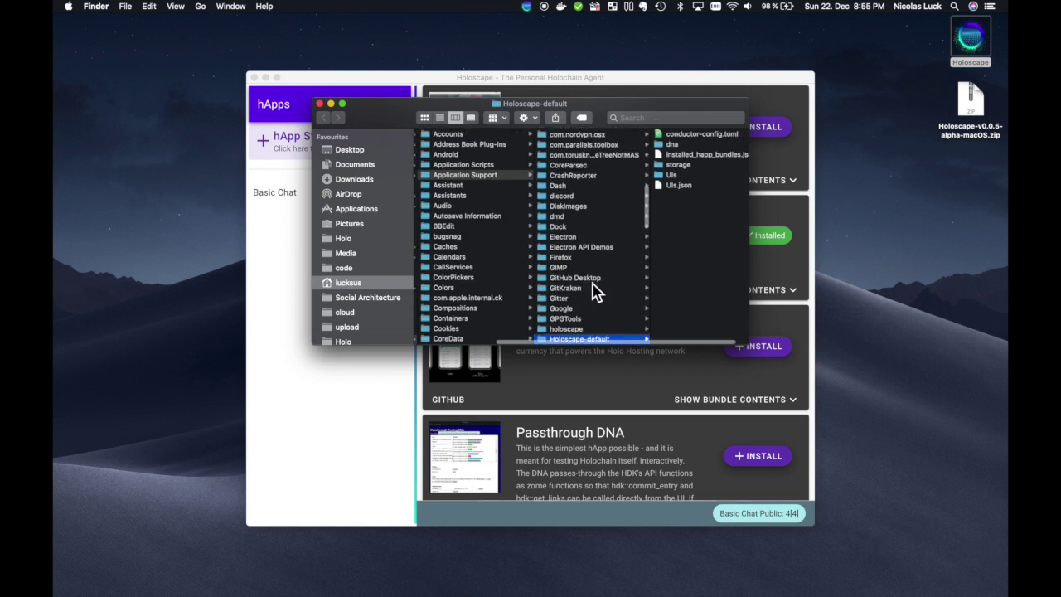
scroll(595, 292, "down", 5)
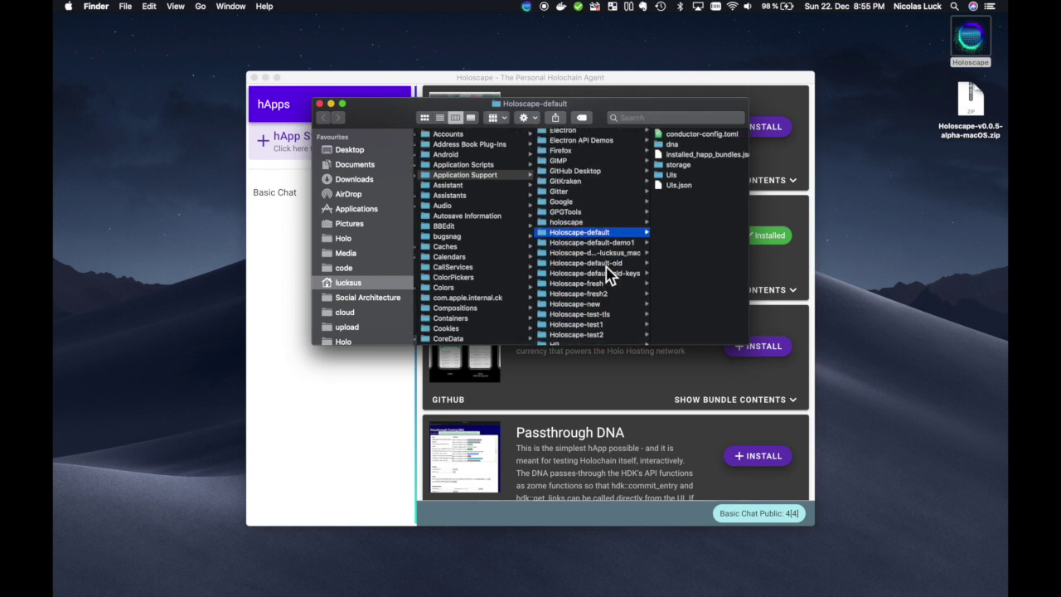
scroll(561, 242, "right", 2)
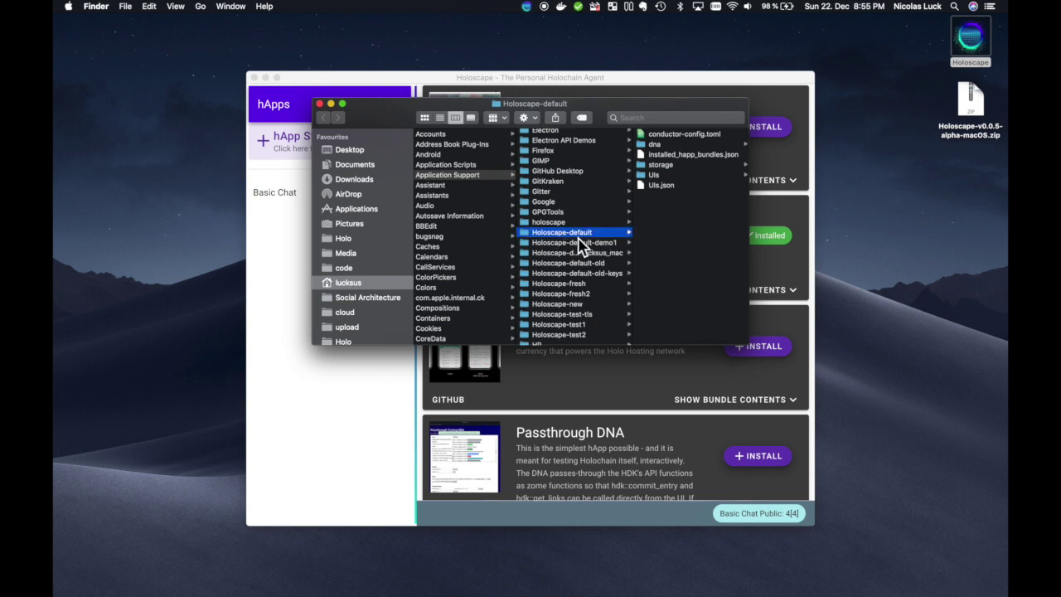
scroll(552, 245, "left", 1)
scroll(553, 252, "left", 3)
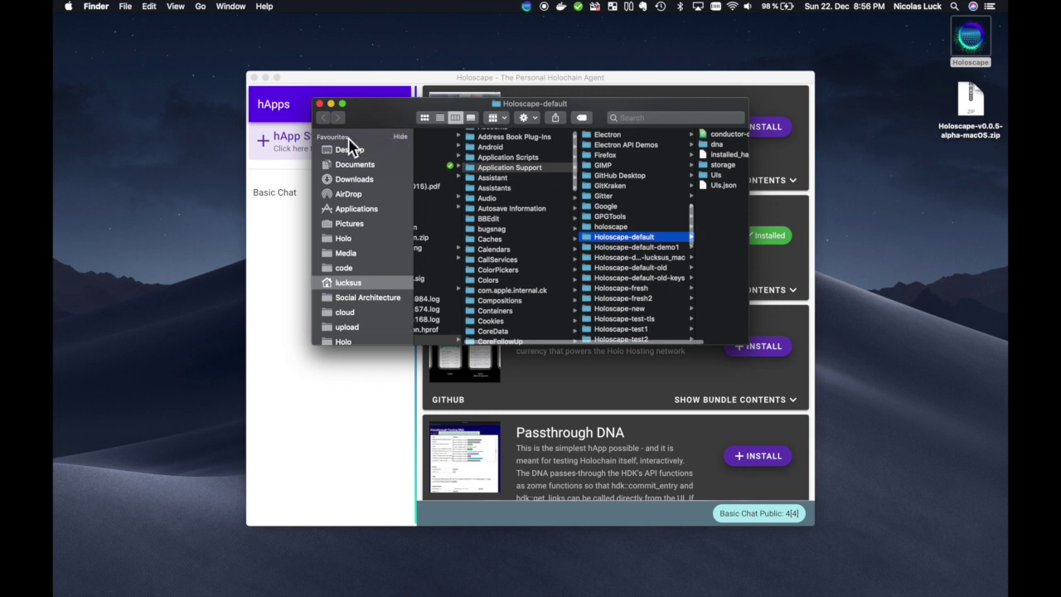
left_click(320, 104)
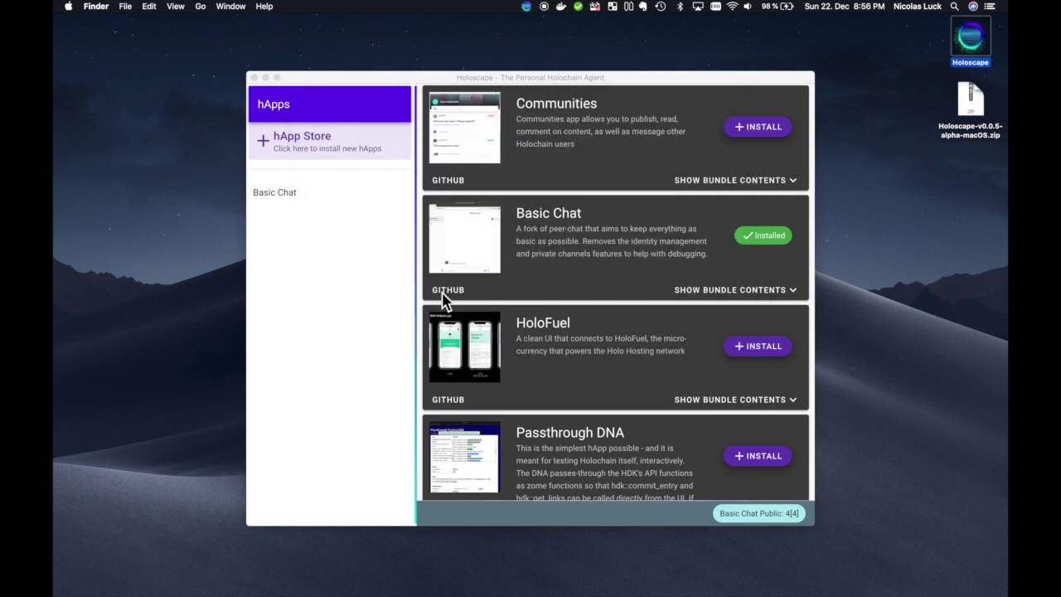
- Look at the window for installing a hApp from a bundle file and its file chooser, and close it without installing
left_click(525, 6)
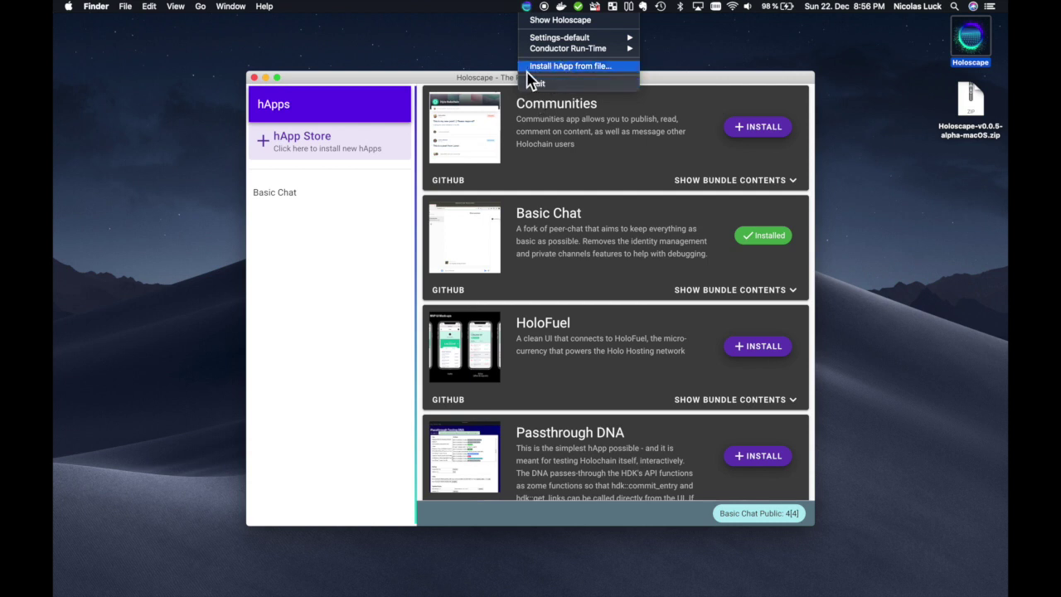
left_click(558, 69)
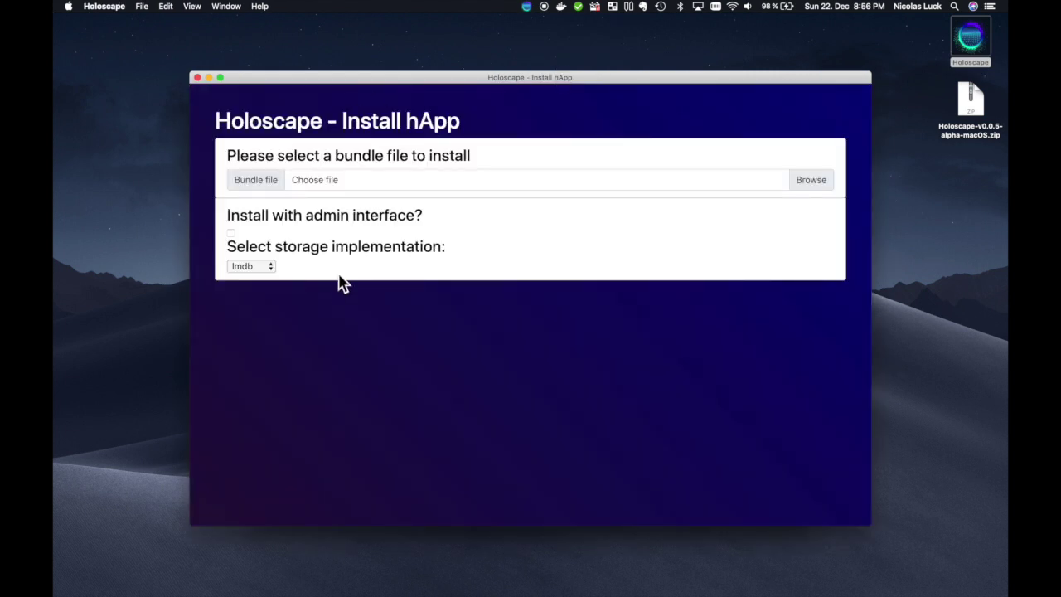
left_click(324, 179)
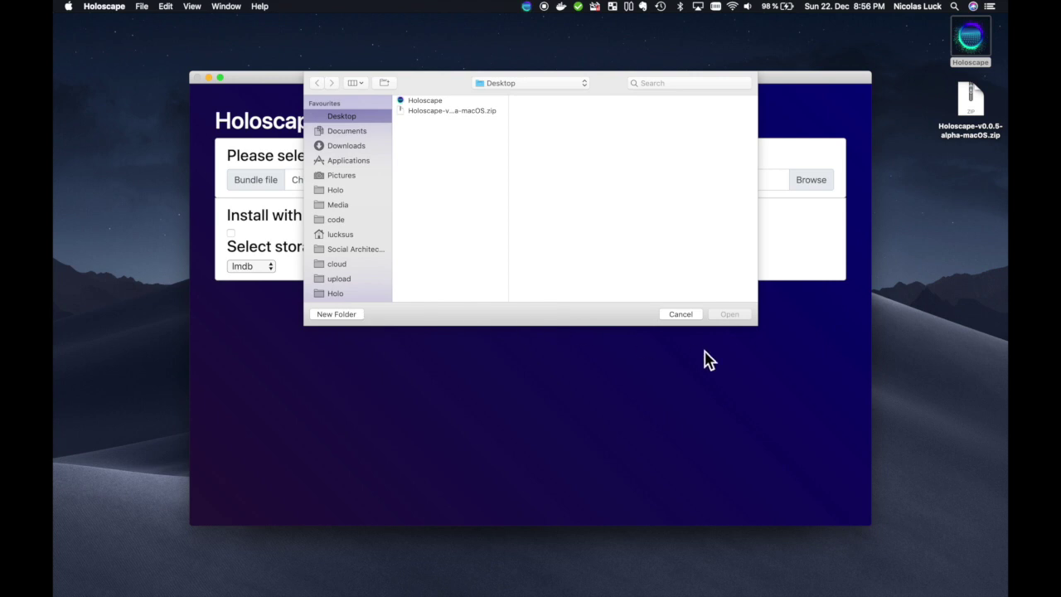
left_click(685, 317)
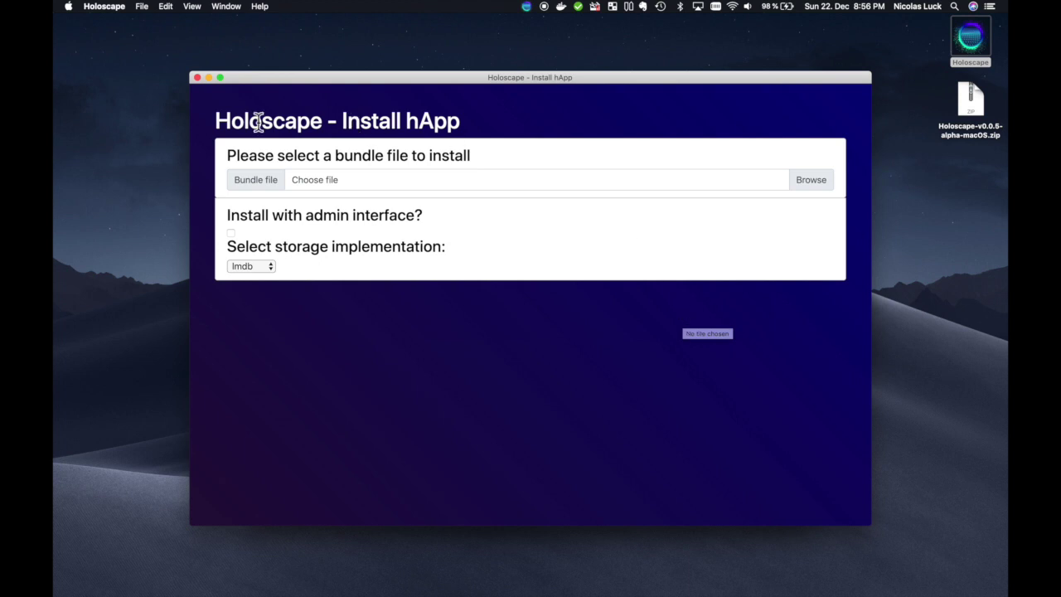
left_click(197, 77)
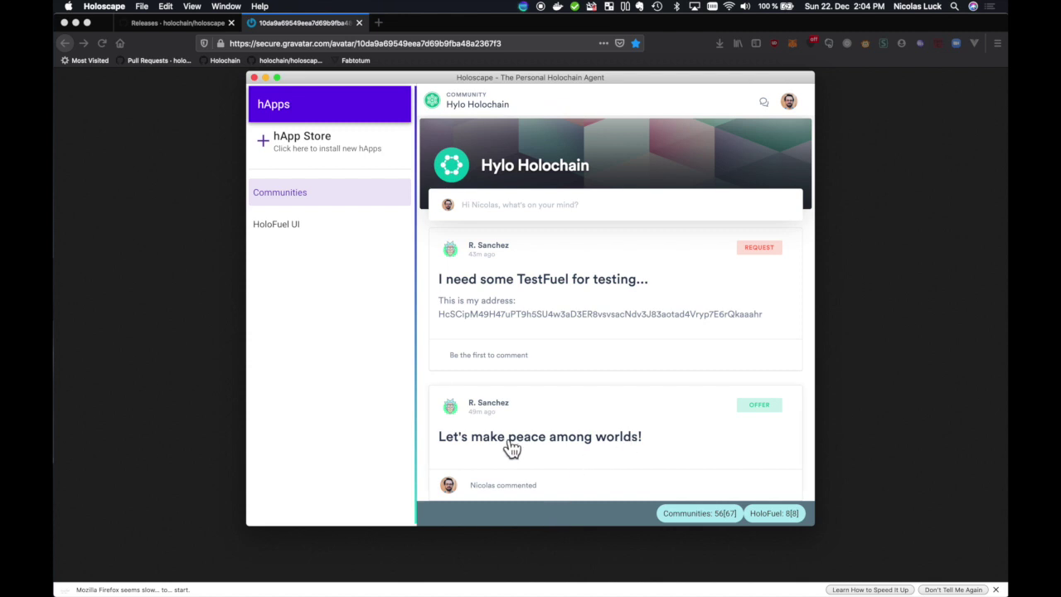
- Open the instance debug view for Communities and look through its core actions and the sections below them
mouse_move(783, 516)
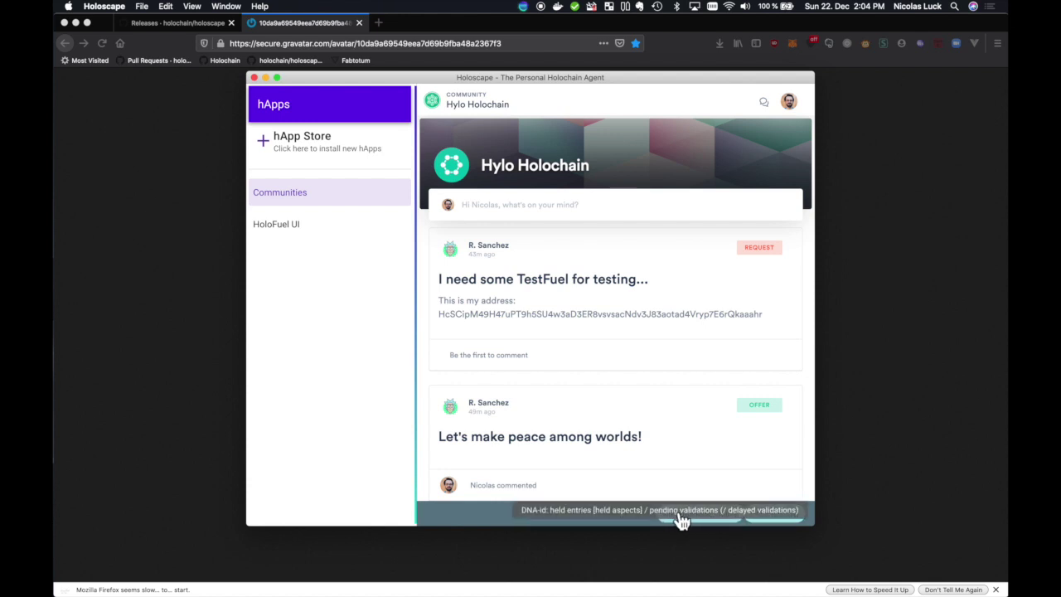
left_click(719, 520)
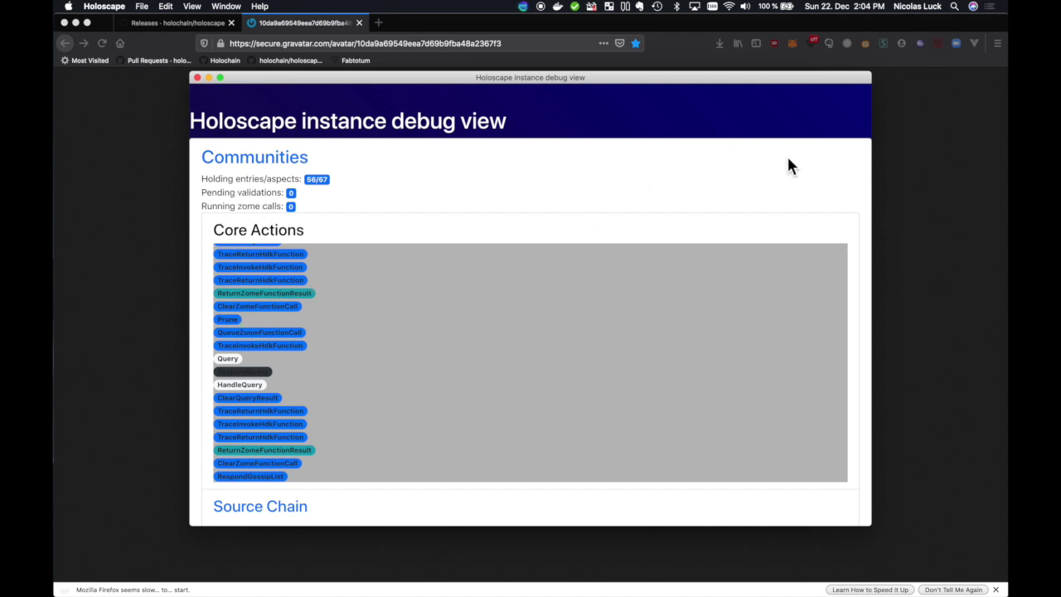
scroll(853, 184, "down", 5)
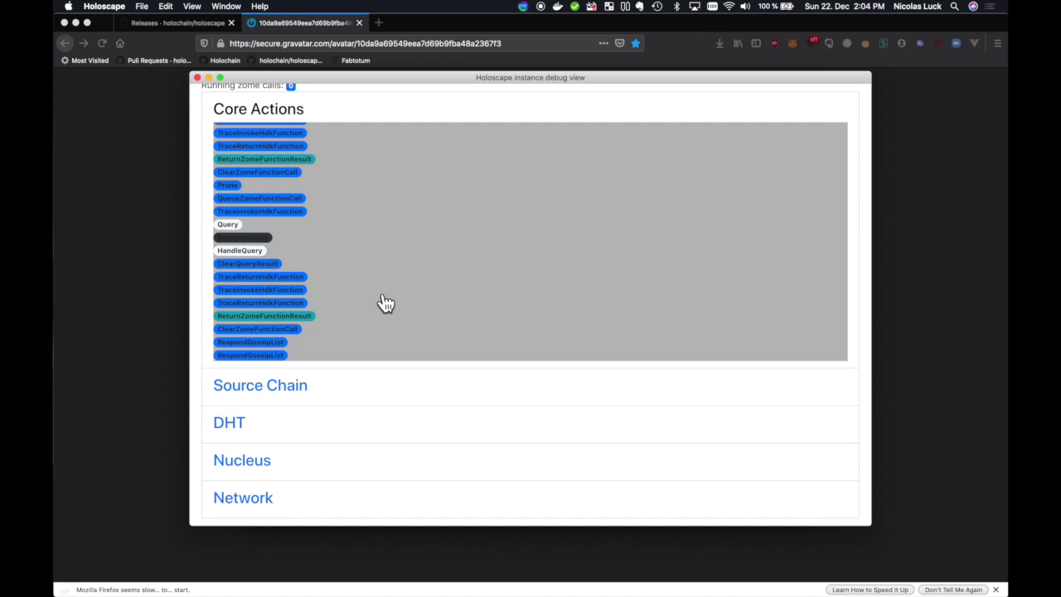
- Show the Source Chain of the Communities instance and expand the first community entry
left_click(241, 394)
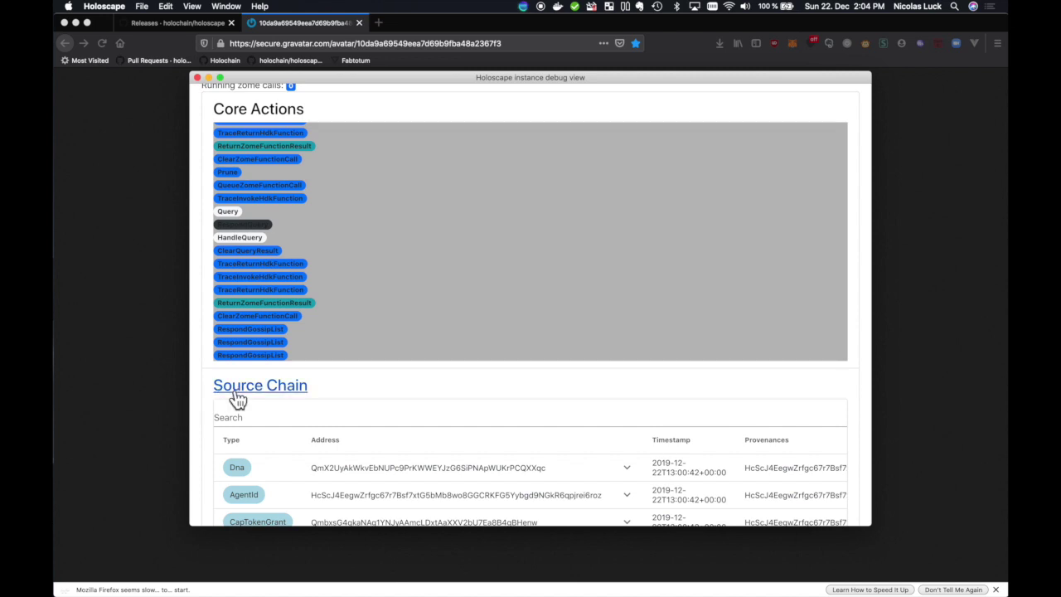
scroll(237, 393, "down", 5)
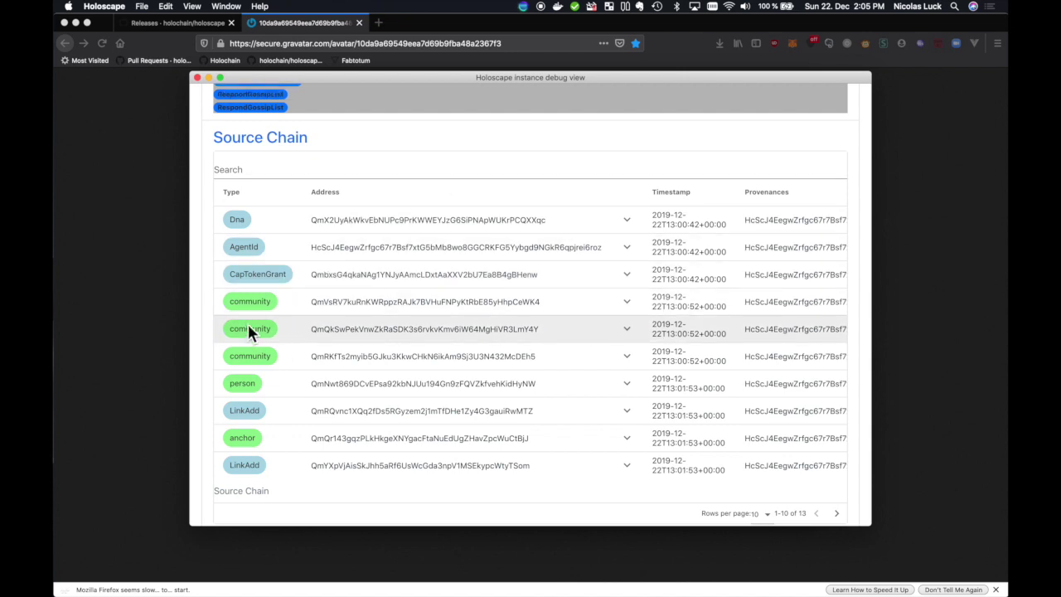
left_click(627, 304)
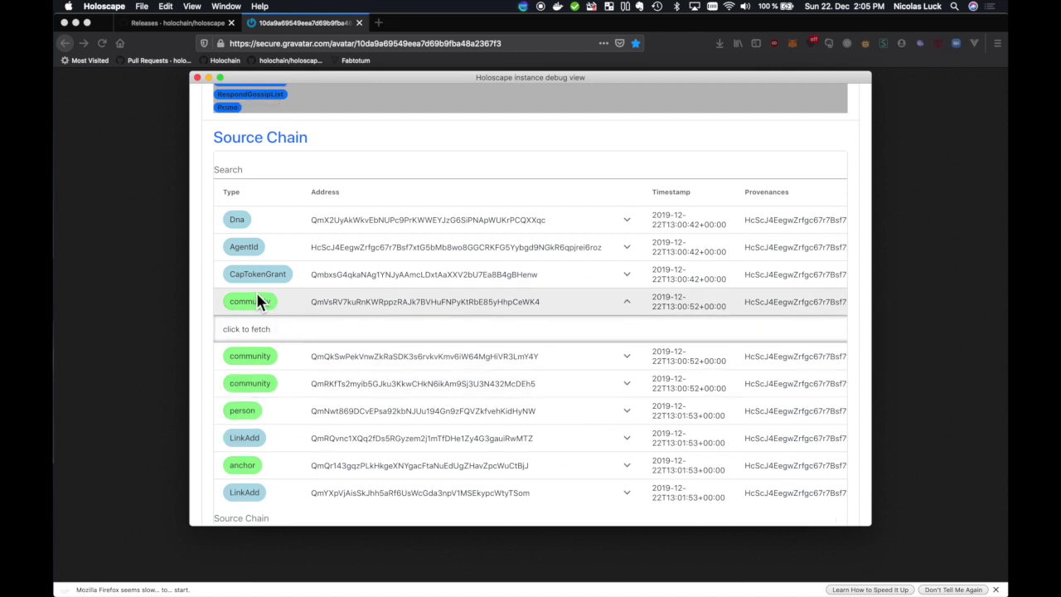
- Fetch the content of the first community entry, and expand and fetch the second community entry in the Source Chain
left_click(259, 330)
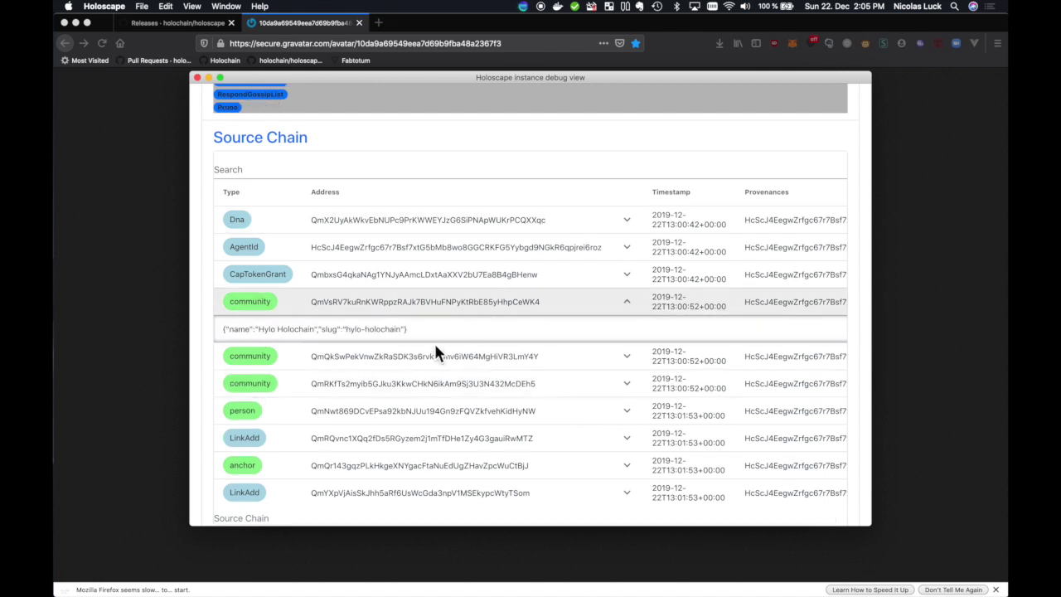
left_click(627, 357)
left_click(266, 387)
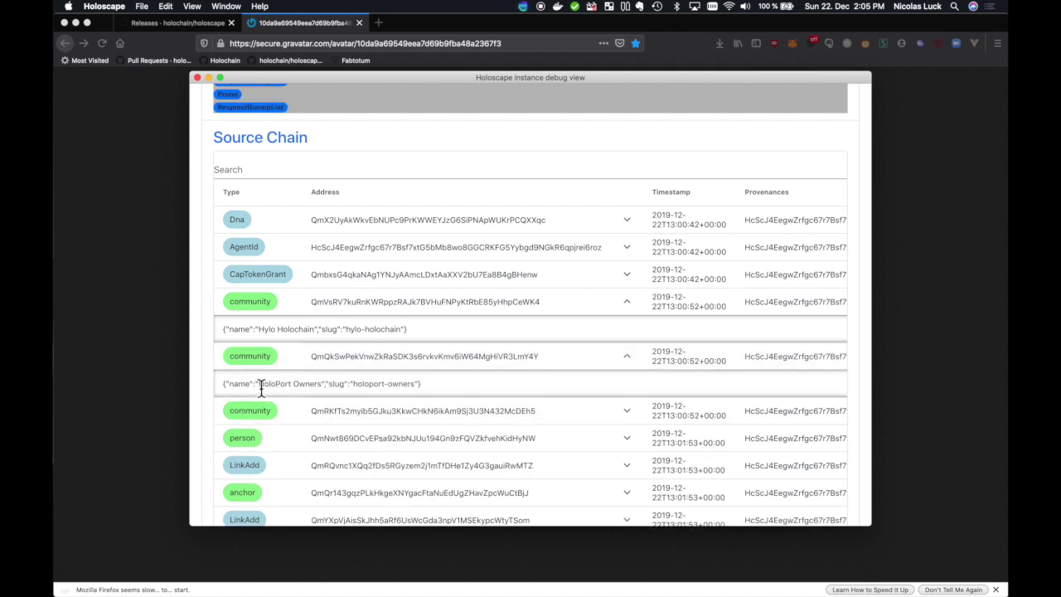
- Search the Source Chain for the address of the third community entry
scroll(501, 353, "down", 3)
left_click(349, 199)
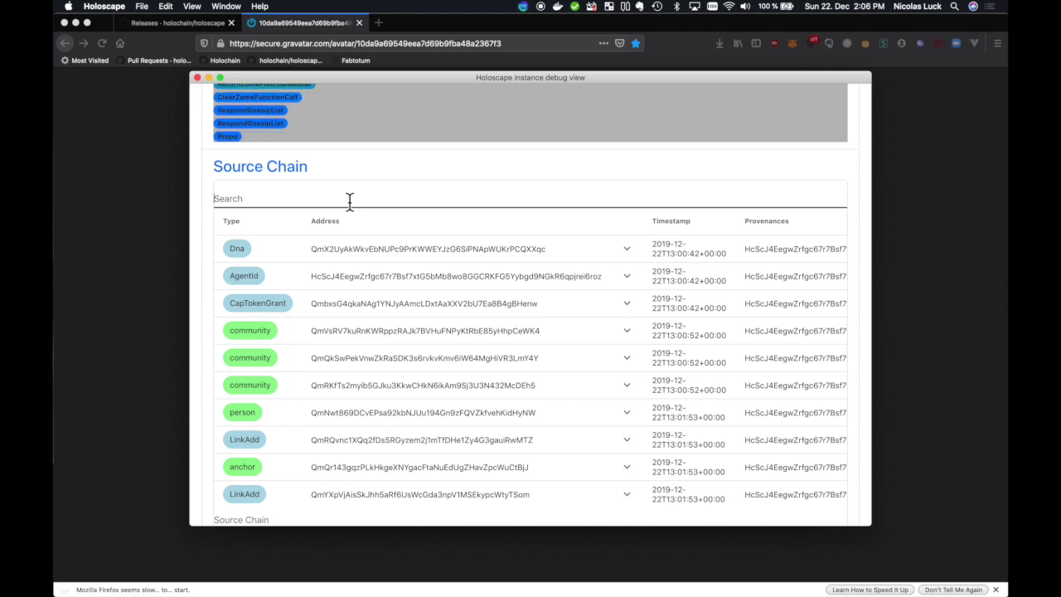
left_click(362, 391)
double_click(362, 395)
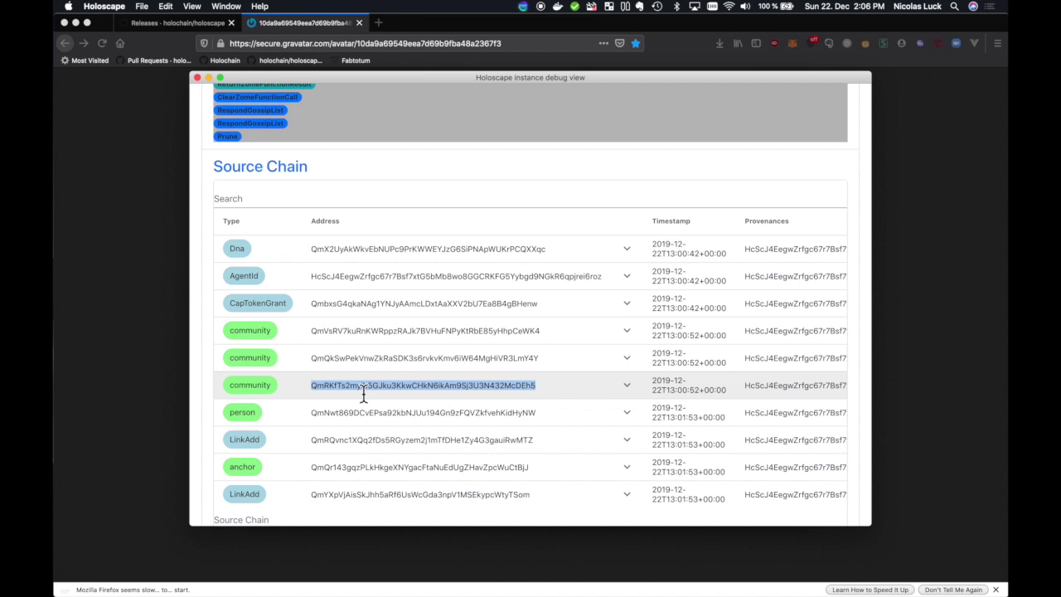
left_click(256, 201)
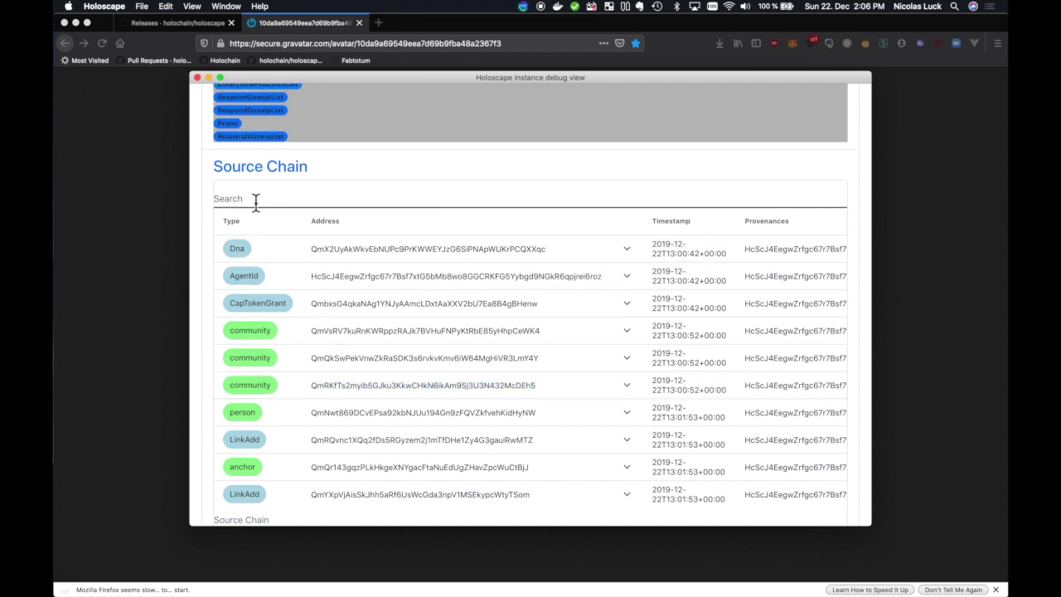
type("QmRKfTs2myib5GJku3KkwCHkN6ikAm9Sj3U3N432McDEh5")
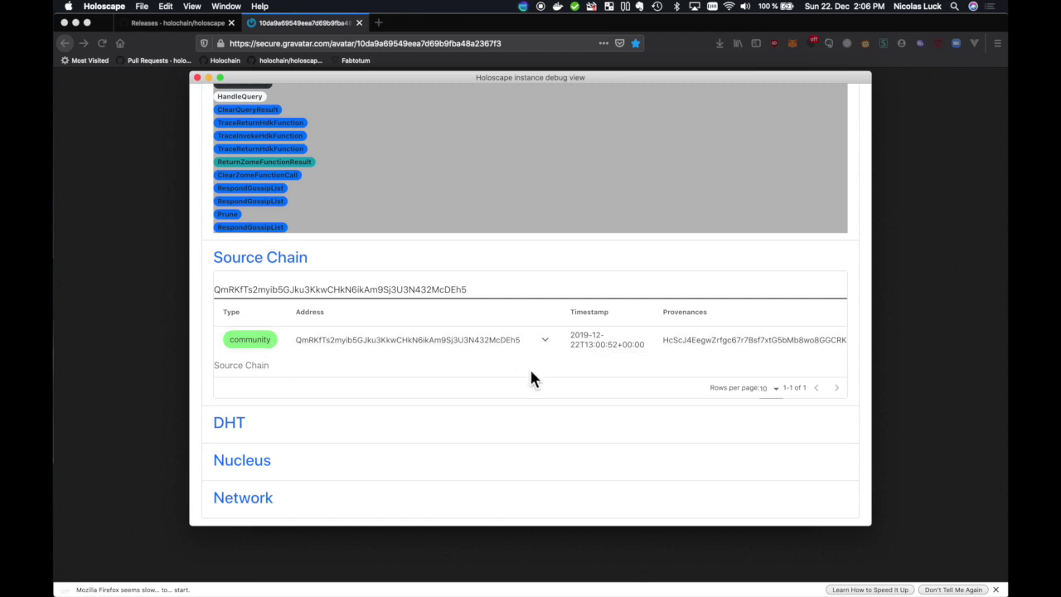
- Show the DHT section and look through its validation queue and held entries
left_click(235, 426)
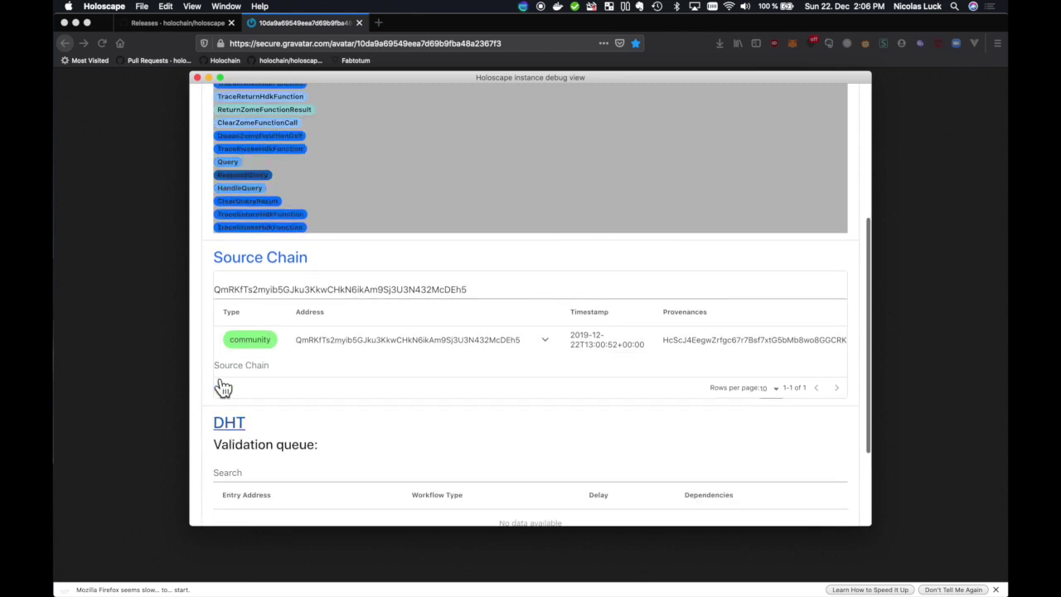
scroll(207, 352, "down", 10)
scroll(207, 354, "down", 3)
scroll(207, 354, "up", 6)
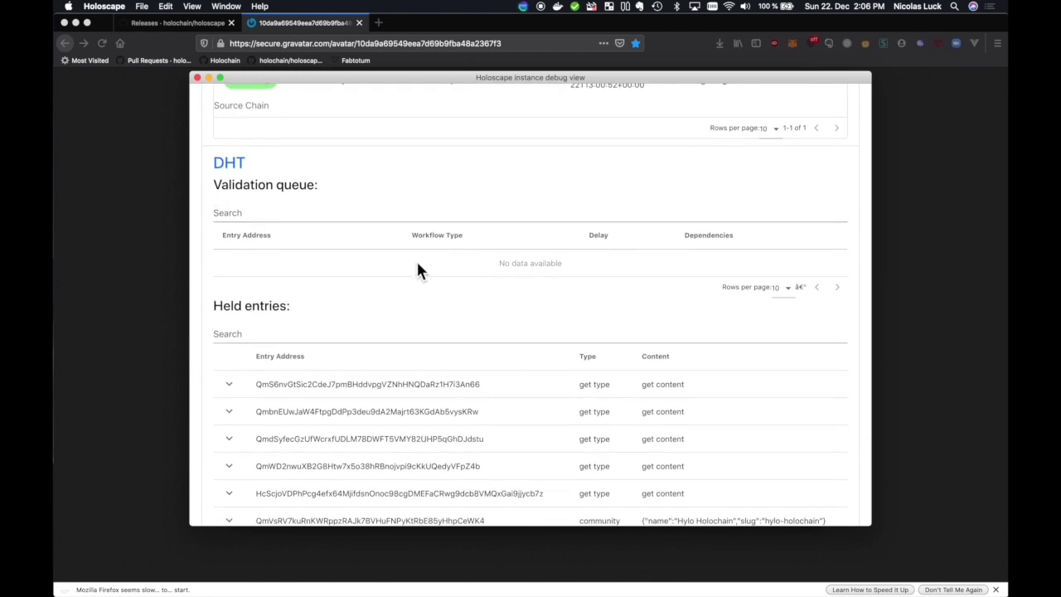
scroll(196, 319, "down", 3)
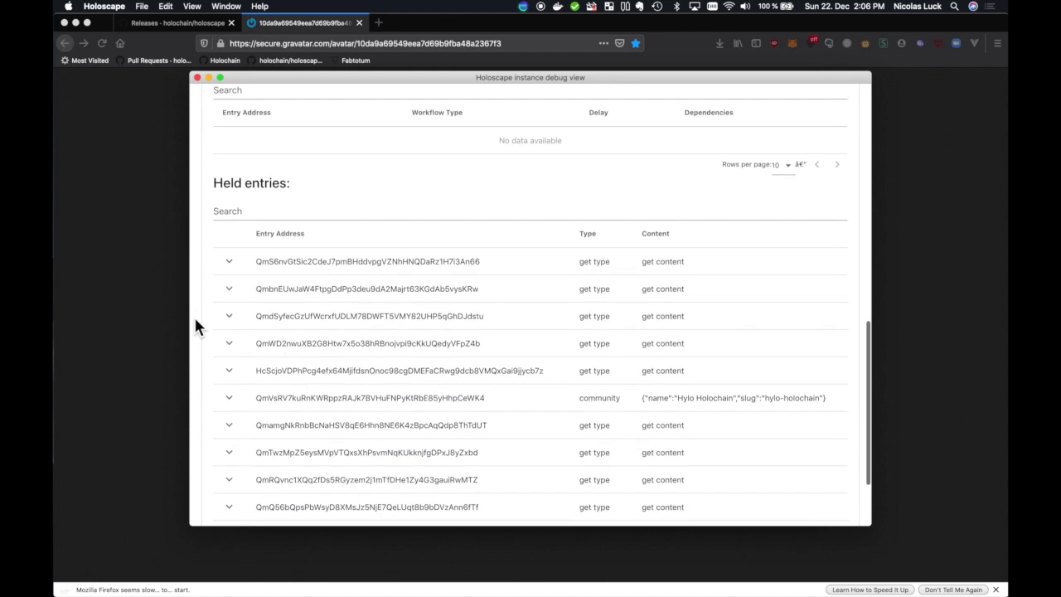
scroll(246, 306, "up", 6)
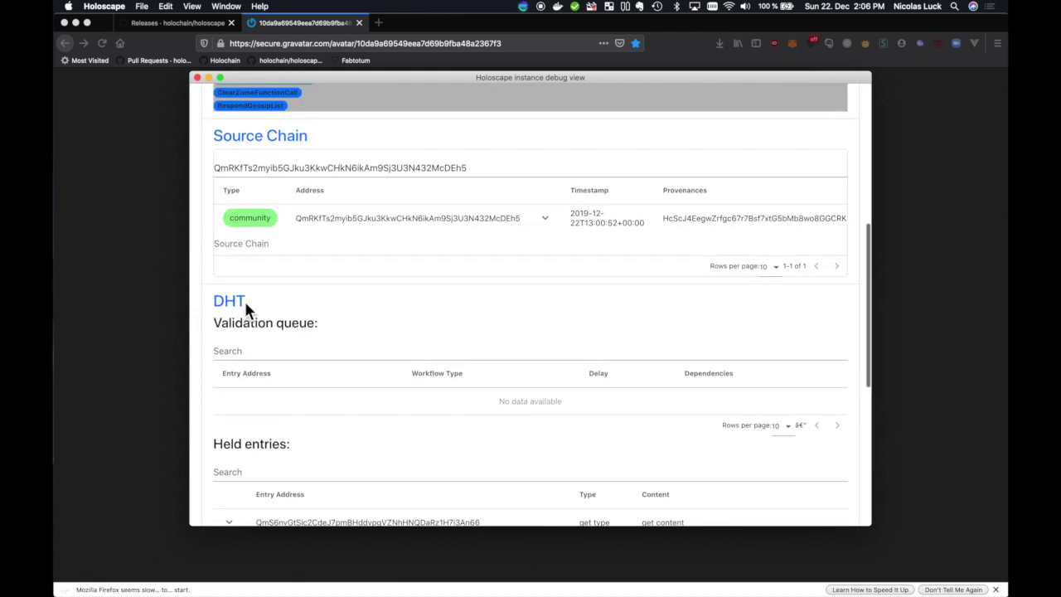
- Copy the community entry's address from the Source Chain search and clear that search
scroll(242, 303, "up", 2)
double_click(350, 227)
key("super+c")
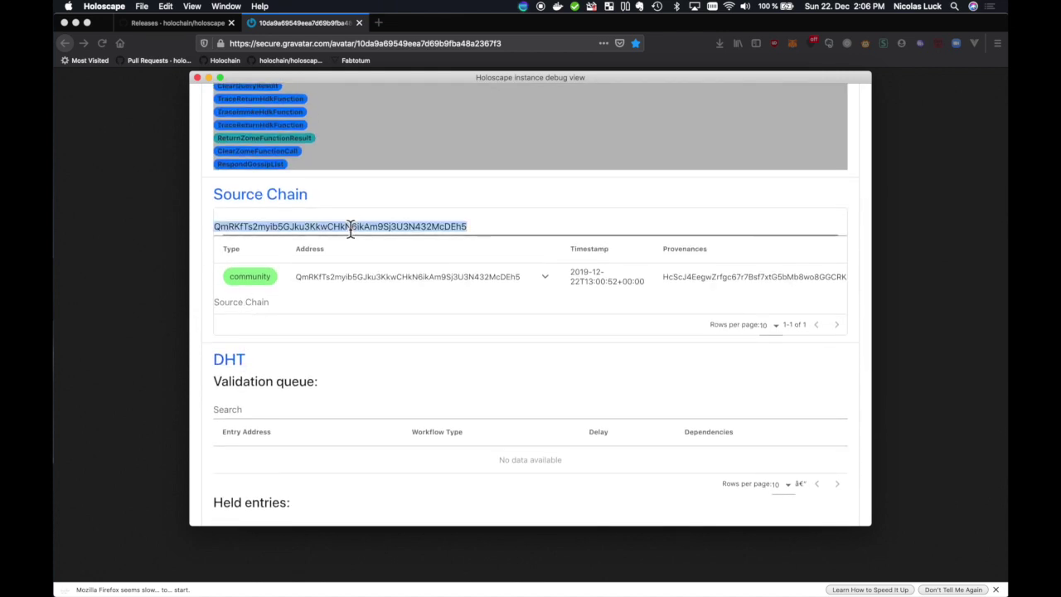
key("BackSpace")
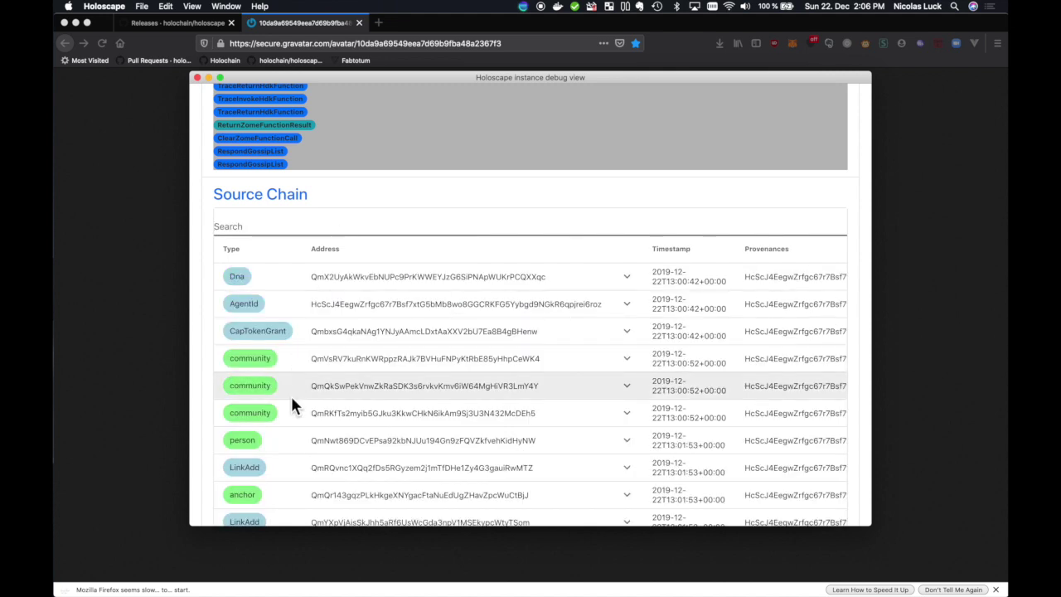
- Search the DHT's held entries for the copied community address and fetch the matching entry's type and content
scroll(290, 396, "down", 2)
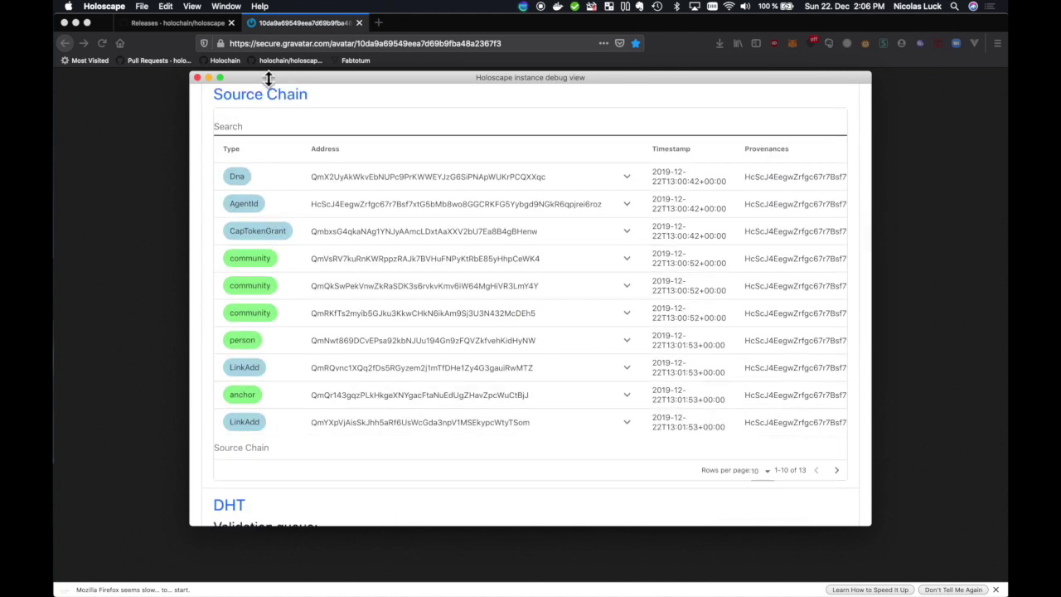
scroll(225, 395, "down", 7)
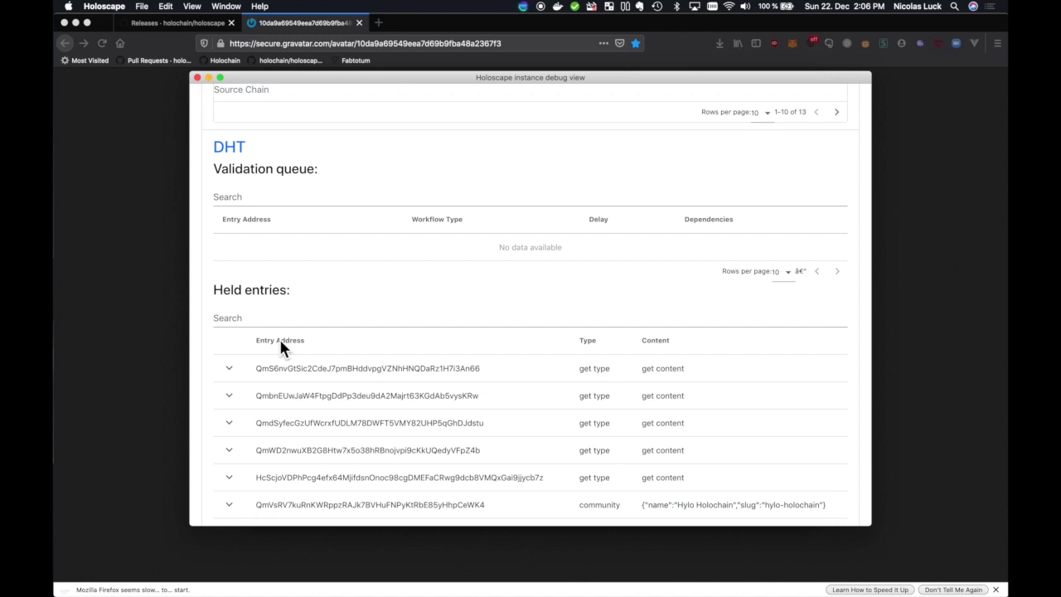
scroll(289, 307, "down", 3)
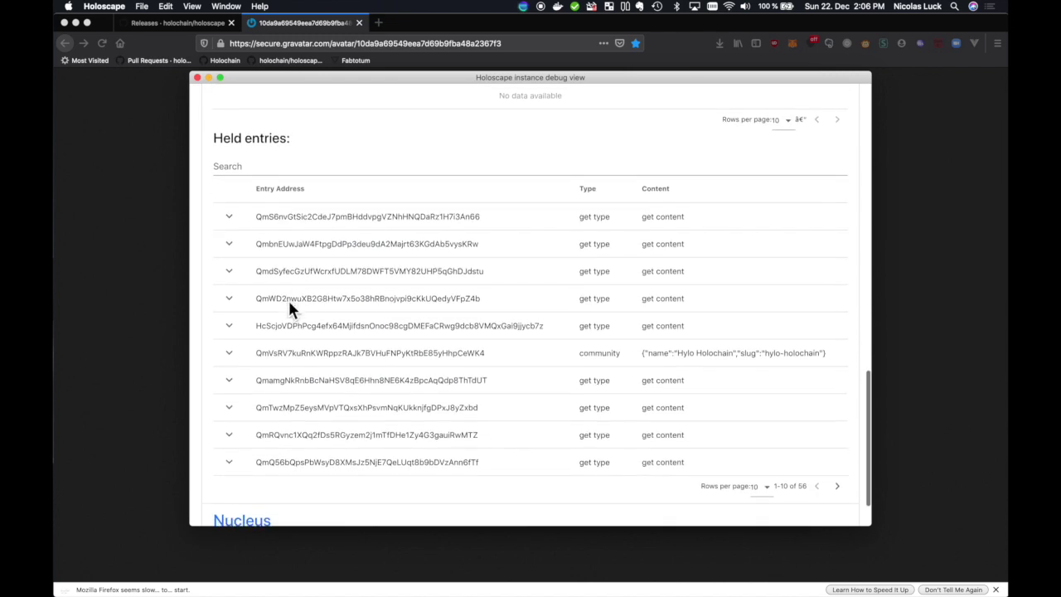
left_click(280, 169)
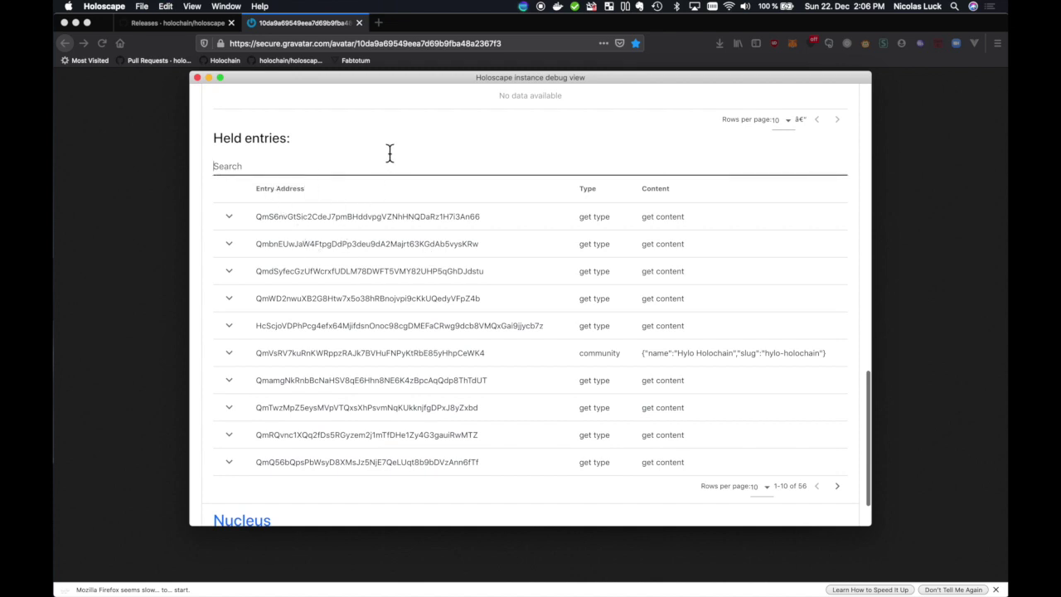
key("super+v")
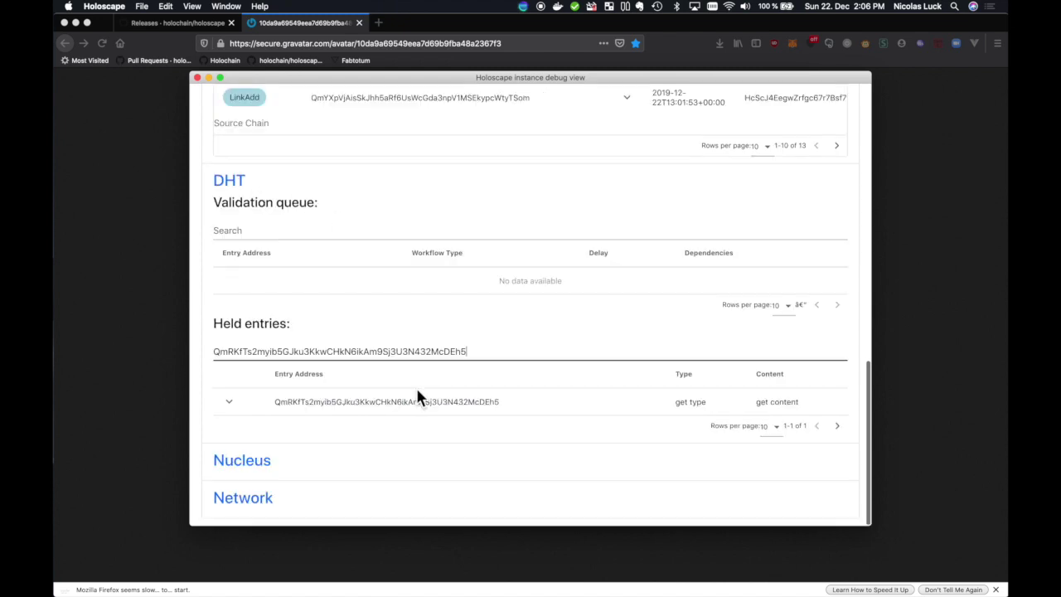
left_click(690, 402)
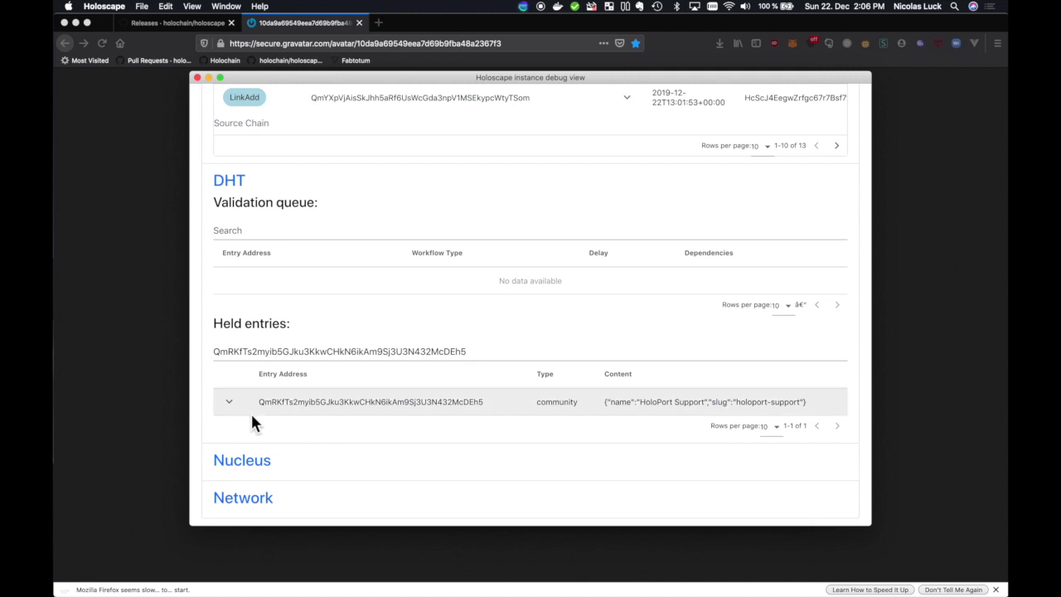
- Expand the filtered held entry to examine the hashes listed under it, and collapse it again
left_click(228, 401)
left_click_drag(225, 403, 708, 409)
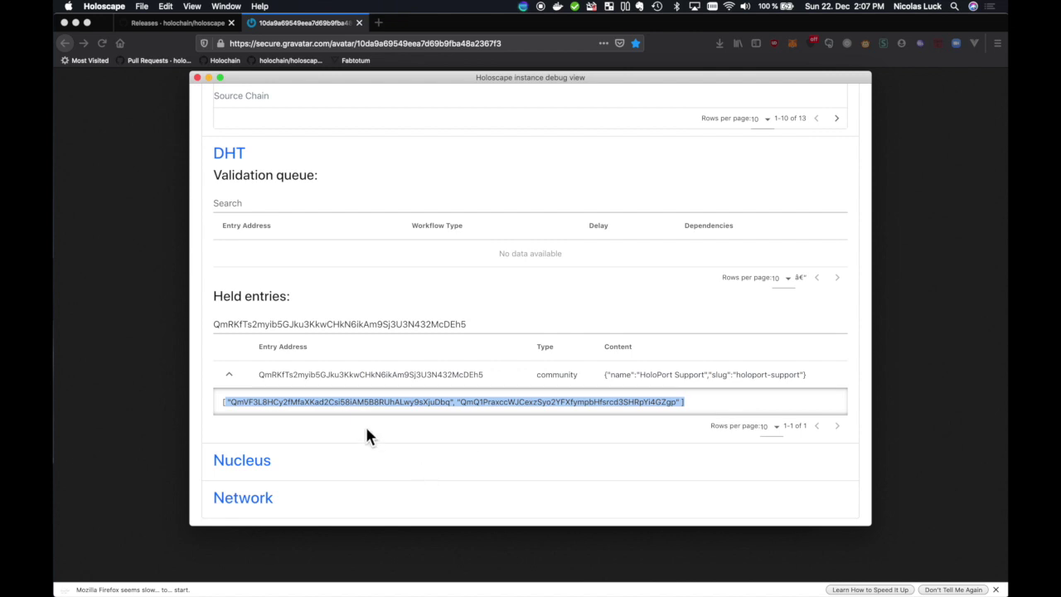
left_click(226, 373)
left_click(228, 375)
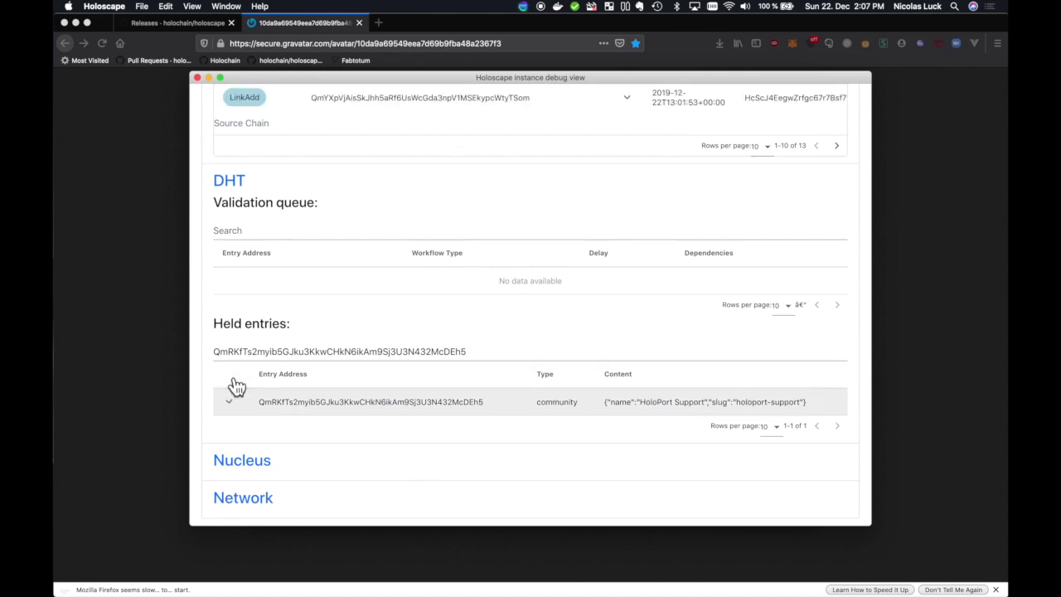
- Return to the Communities overview above the core actions and close the instance debug view
scroll(200, 436, "up", 10)
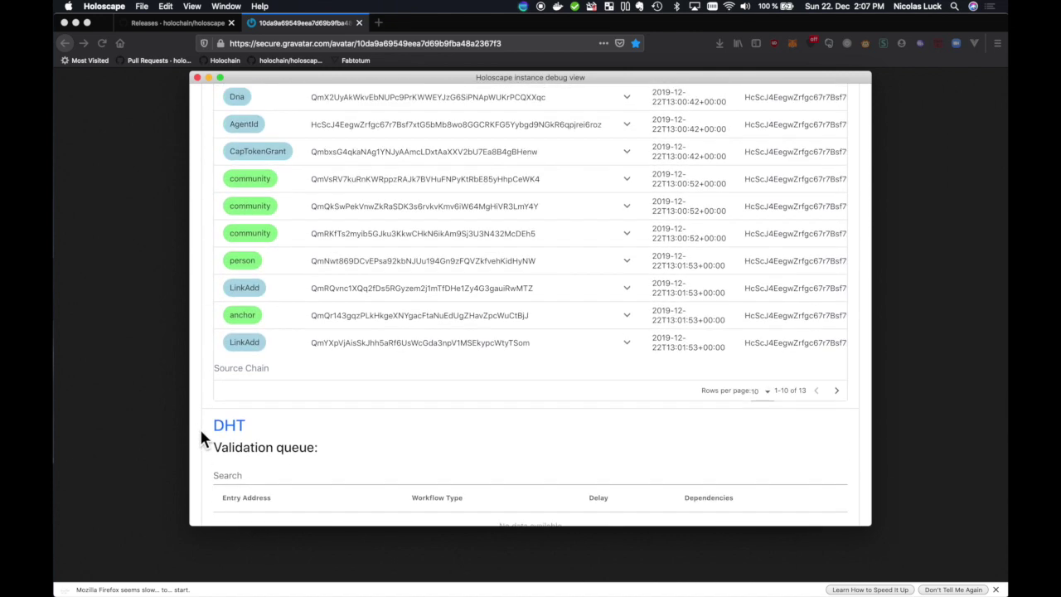
scroll(205, 346, "up", 5)
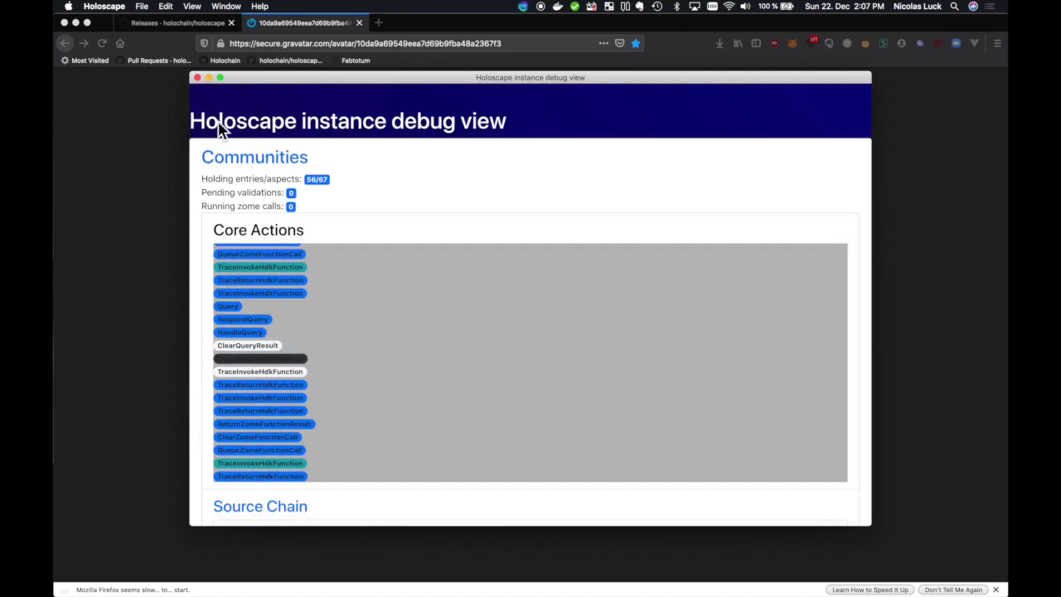
left_click(197, 77)
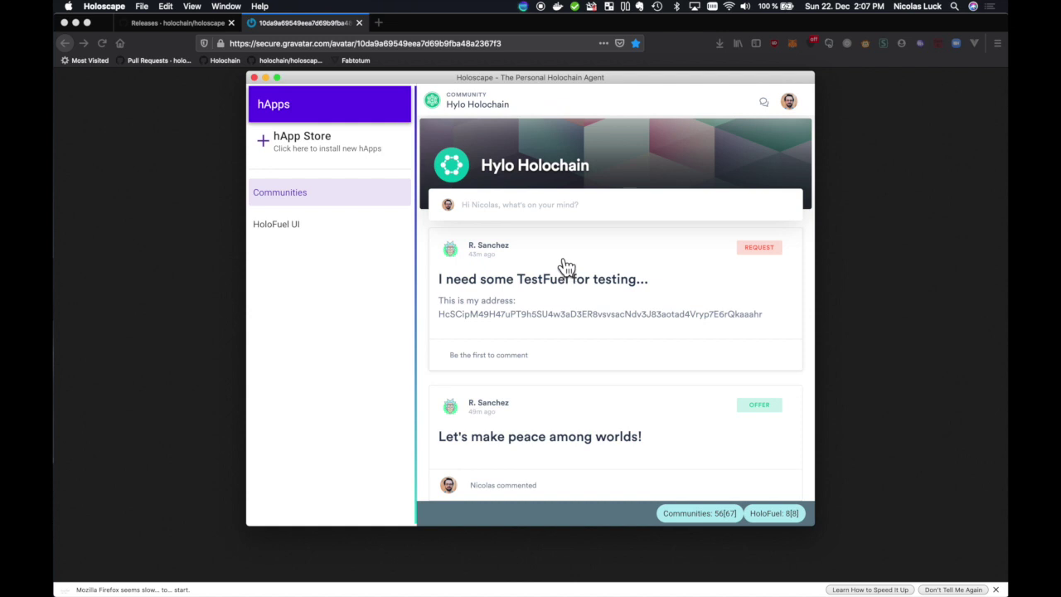
- Open the developer tools for the Communities hApp on the Console and narrow the tools pane to widen the hApp
key("alt+super+i")
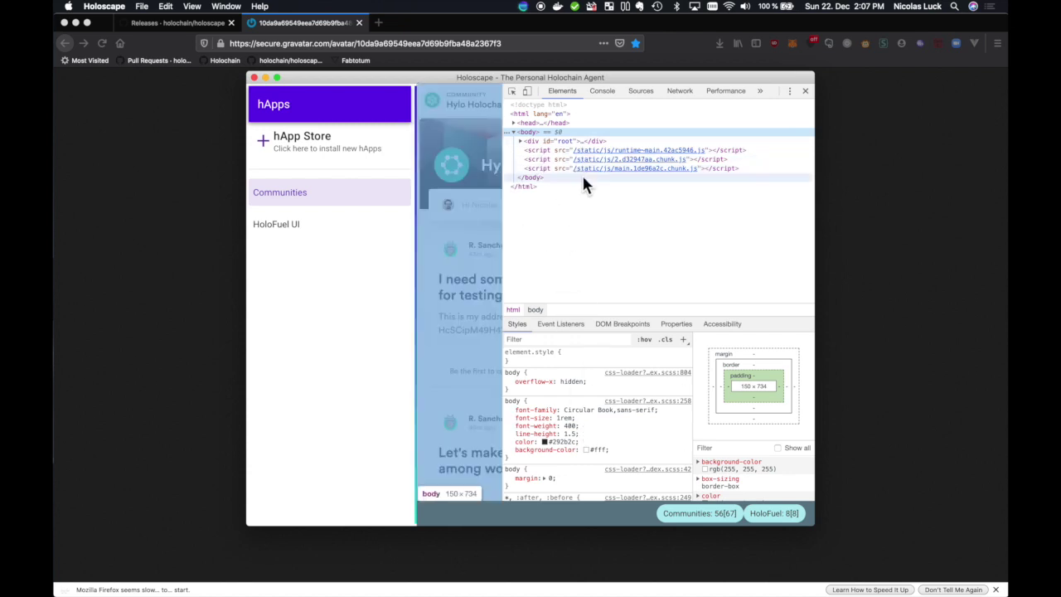
left_click(602, 91)
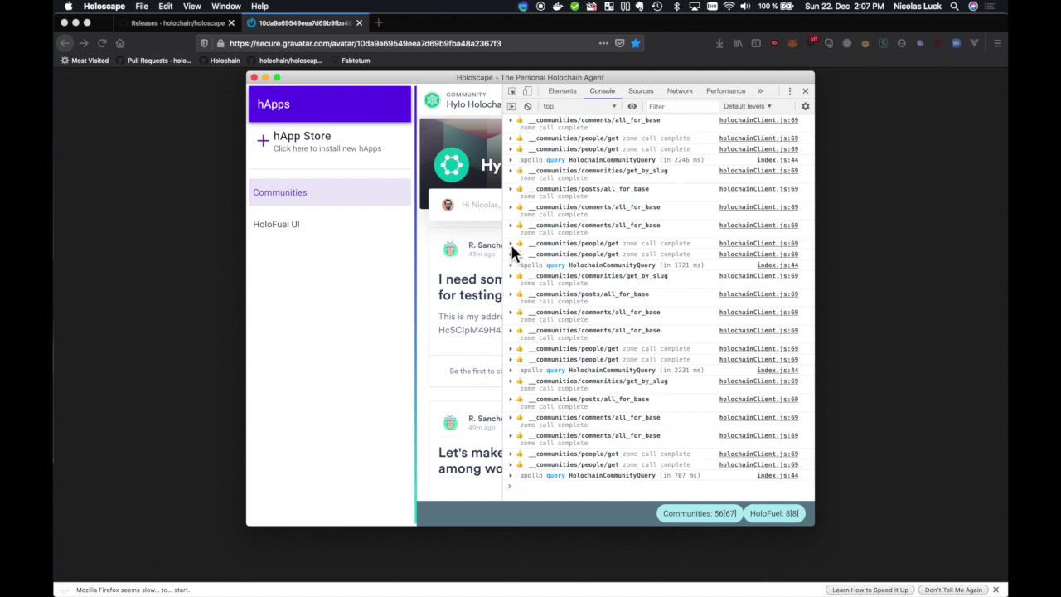
left_click_drag(509, 245, 666, 239)
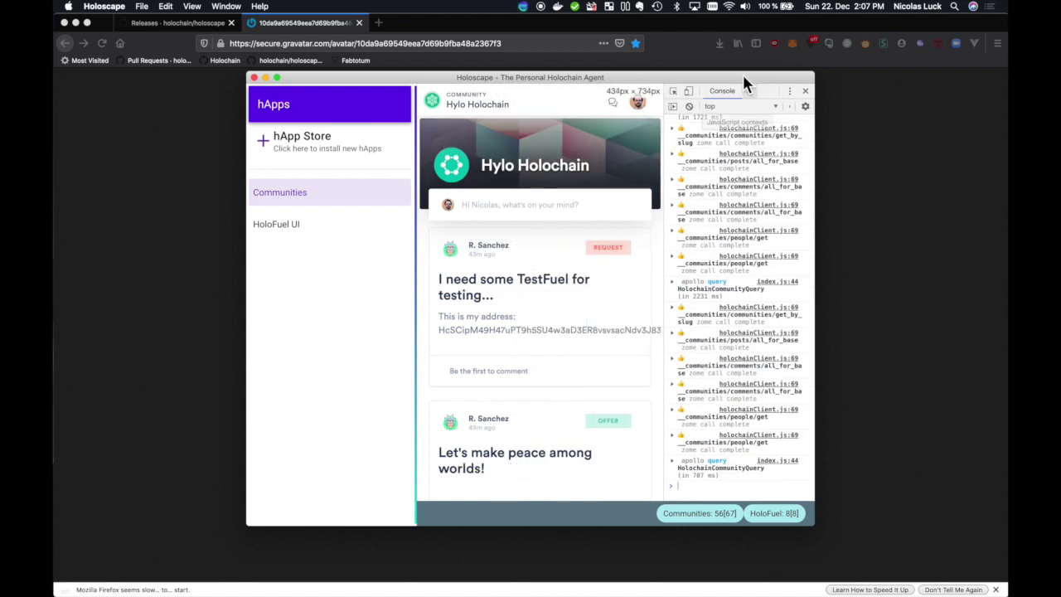